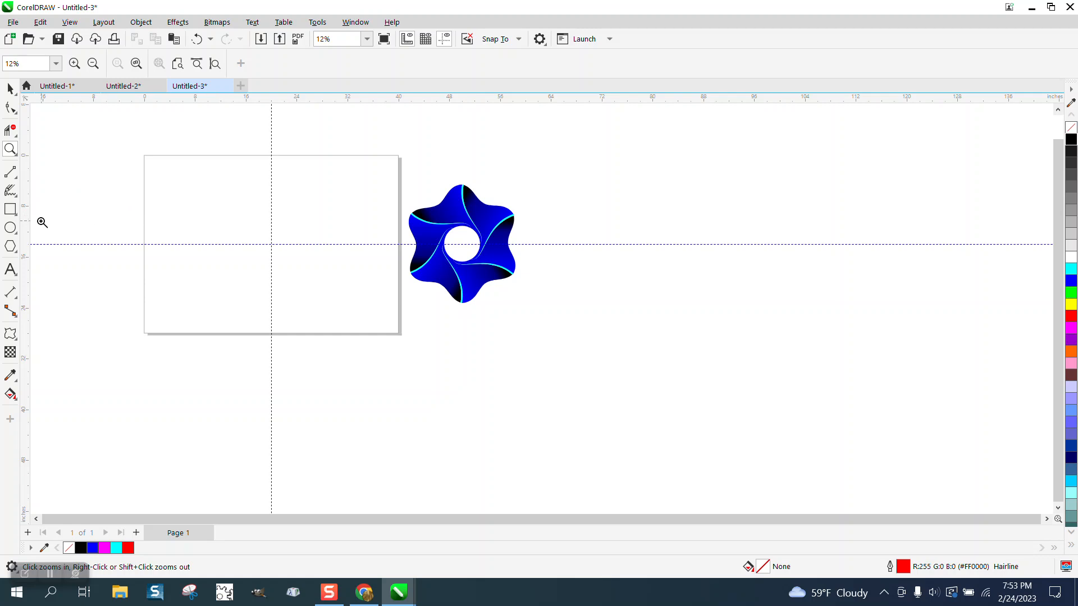
- Draw a six-sided polygon about 16.07 by 18.56 inches, centred on the page
left_click(13, 248)
left_click(54, 247)
left_click_drag(327, 181, 245, 305)
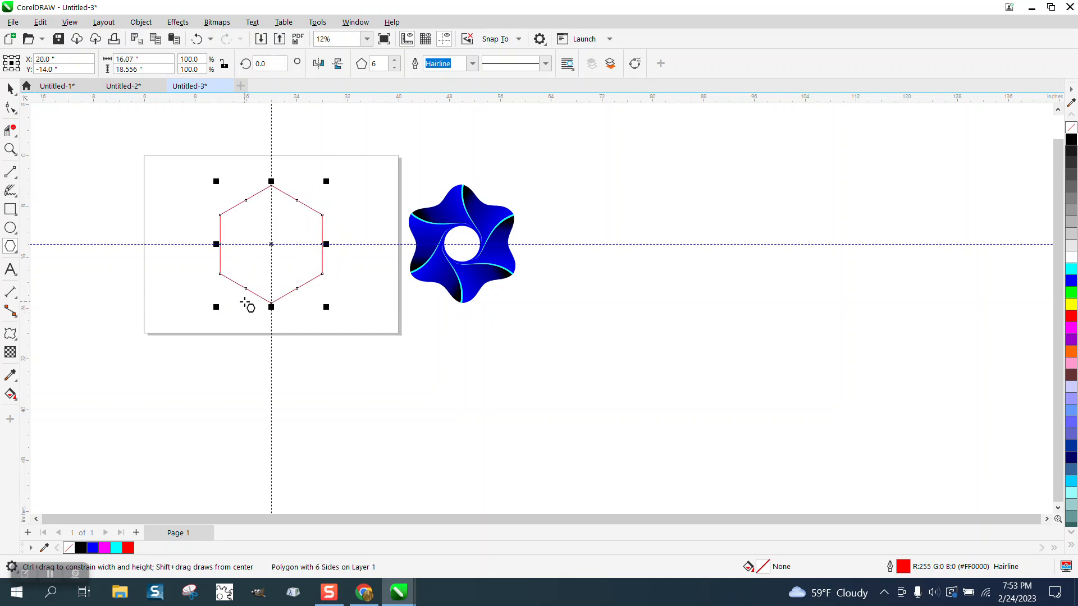
- Draw a small circle and centre it on the page inside the hexagon
left_click(10, 227)
left_click_drag(114, 191, 119, 222)
key("p")
- Draw a two-point line from the hexagon's top vertex to the circle's rightmost point on the horizontal guideline
left_click(10, 149)
left_click_drag(202, 176, 479, 344)
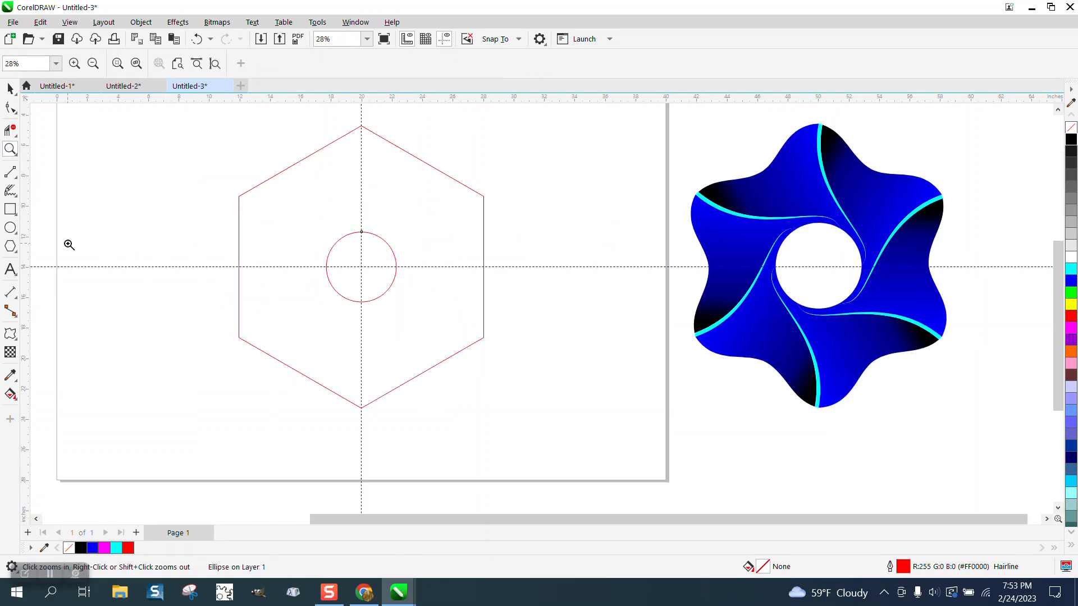
left_click(17, 178)
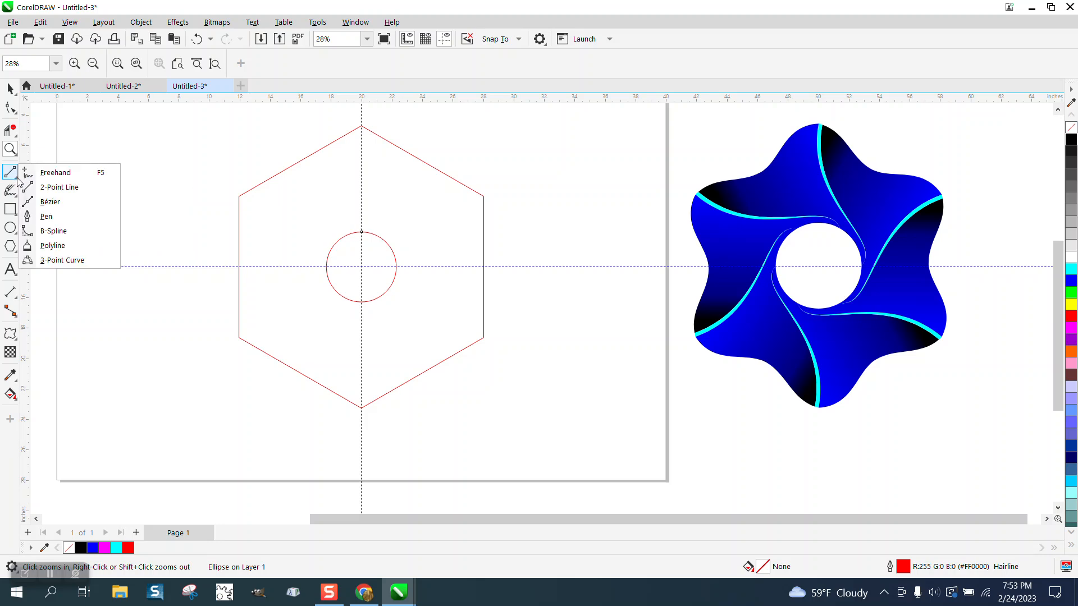
left_click(65, 190)
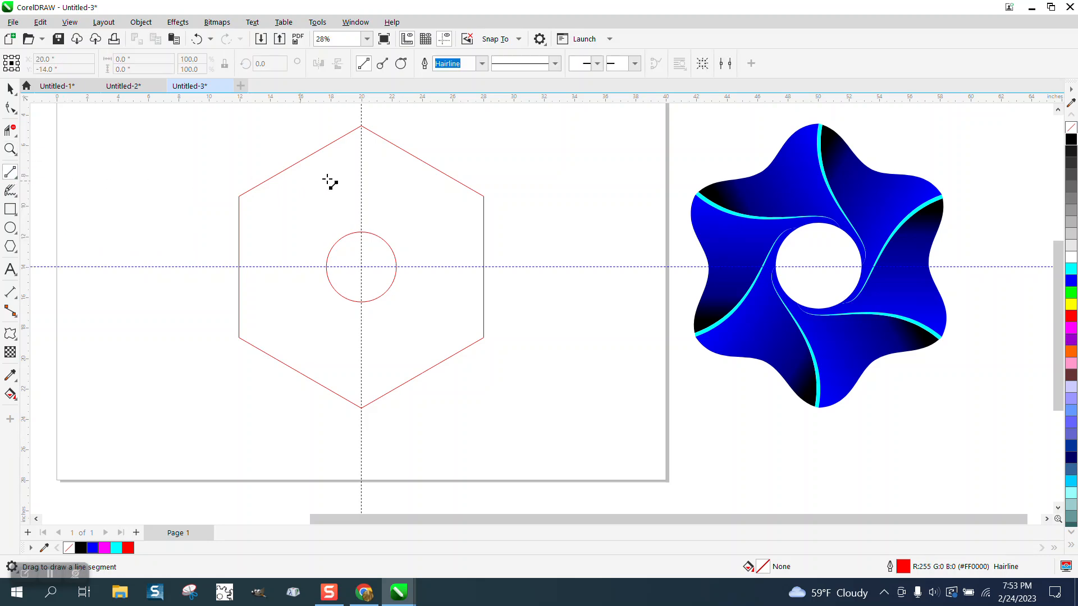
left_click_drag(361, 126, 396, 267)
- Convert the line to a curve and bend it into an S shape bulging left near the vertex and right near the circle
left_click(10, 107)
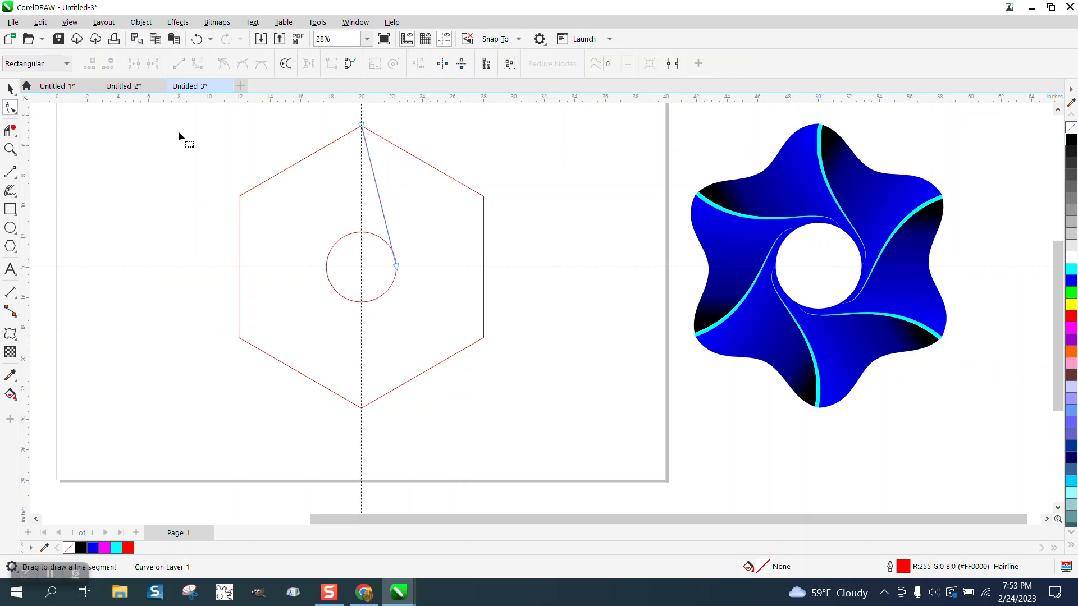
left_click_drag(442, 292, 409, 273)
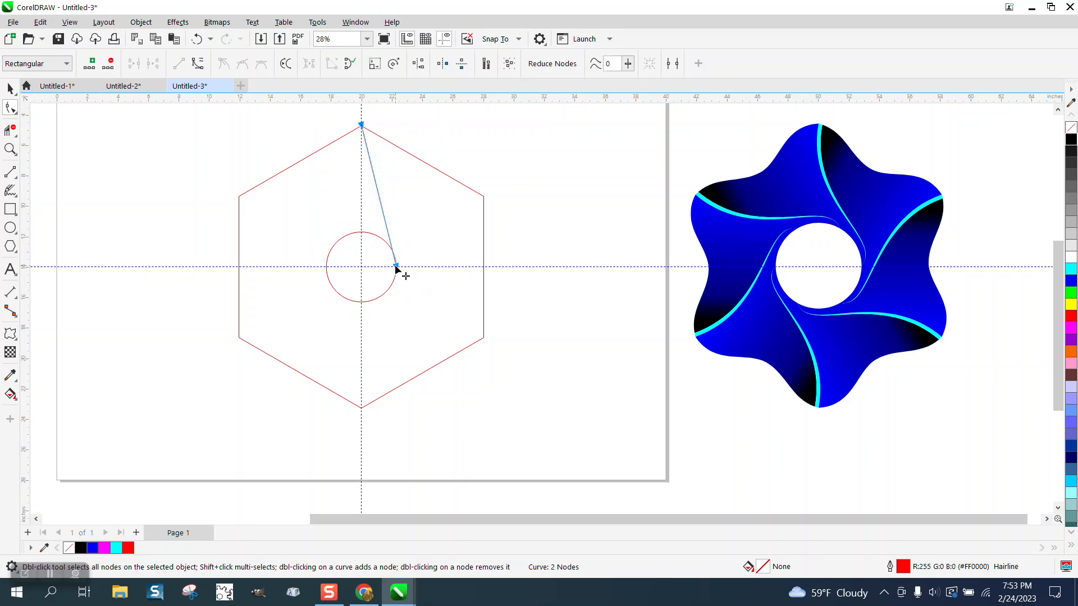
right_click(396, 270)
left_click(440, 354)
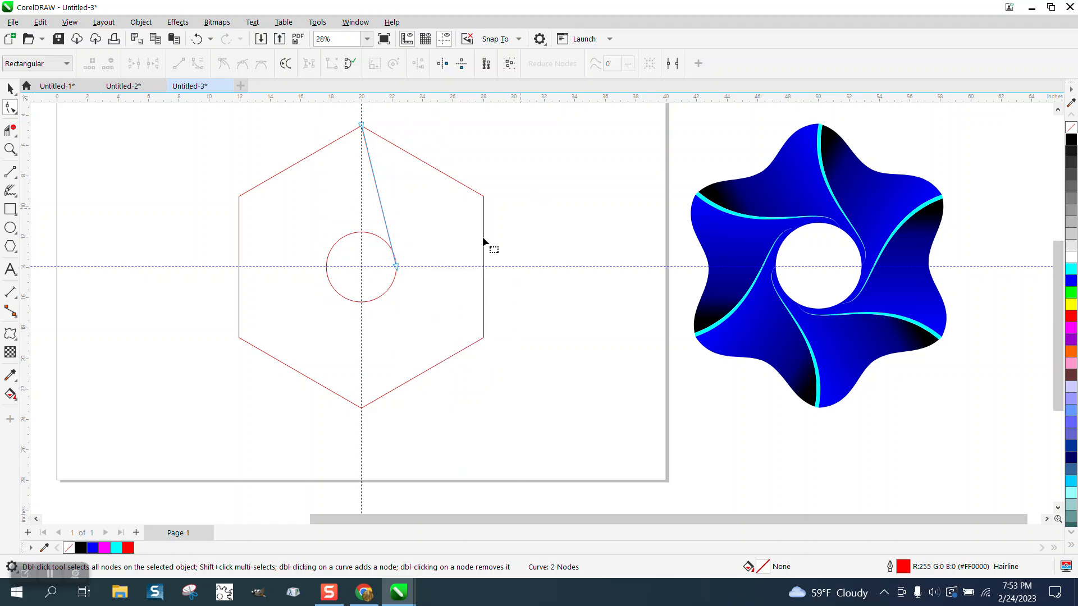
left_click(396, 265)
left_click_drag(385, 222, 407, 215)
left_click_drag(372, 173, 356, 190)
left_click_drag(407, 215, 420, 218)
left_click_drag(353, 189, 345, 193)
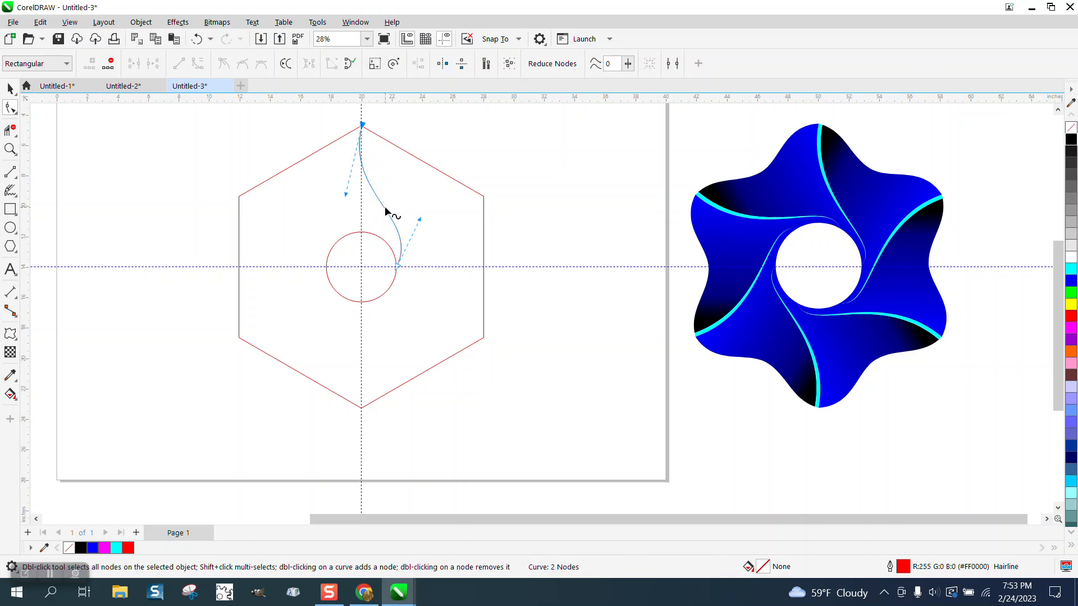
- Create a copy of the S-curve rotated to about 358.1° around its lower end on the circle
left_click(10, 89)
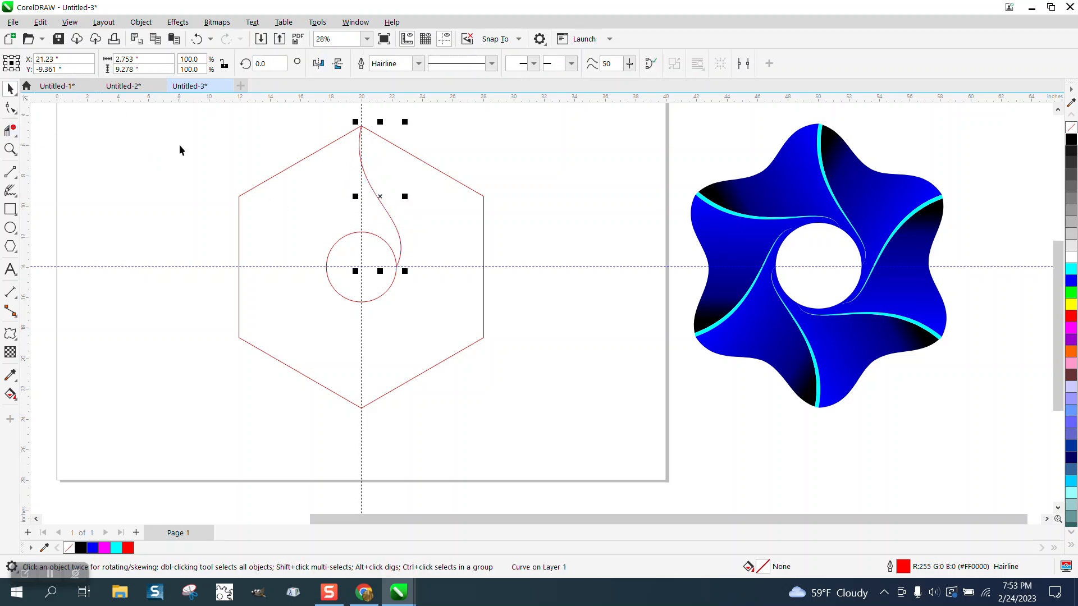
left_click(381, 196)
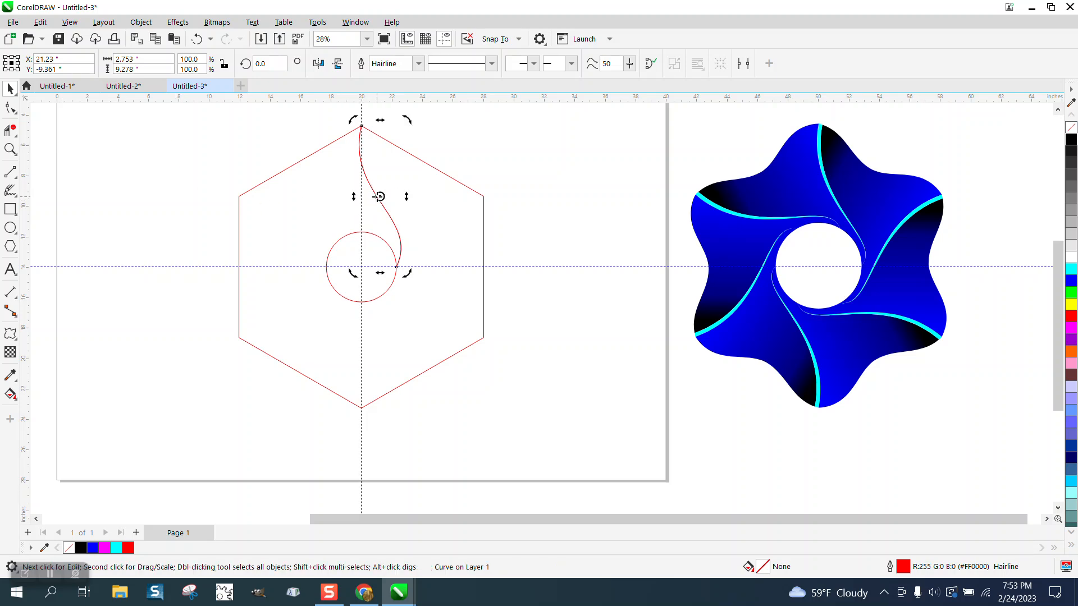
mouse_move(380, 197)
left_mouse_down()
mouse_move(402, 238)
mouse_move(396, 267)
left_mouse_up()
left_click_drag(406, 121, 412, 120)
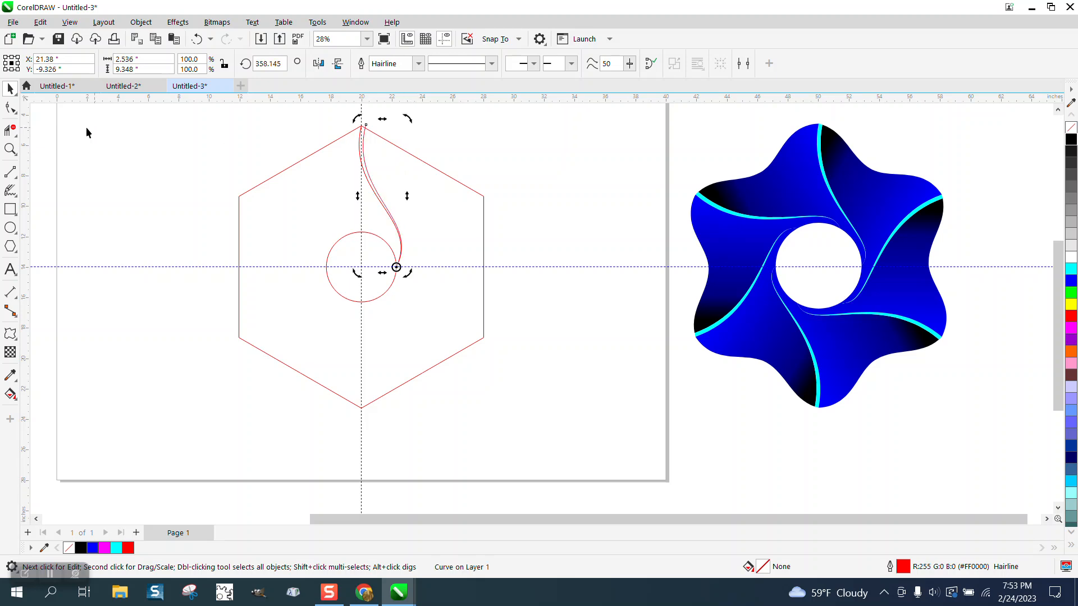
- Delete the part of the rotated S-curve that extends beyond the hexagon's upper-right edge
left_click(10, 149)
left_click_drag(344, 125, 413, 156)
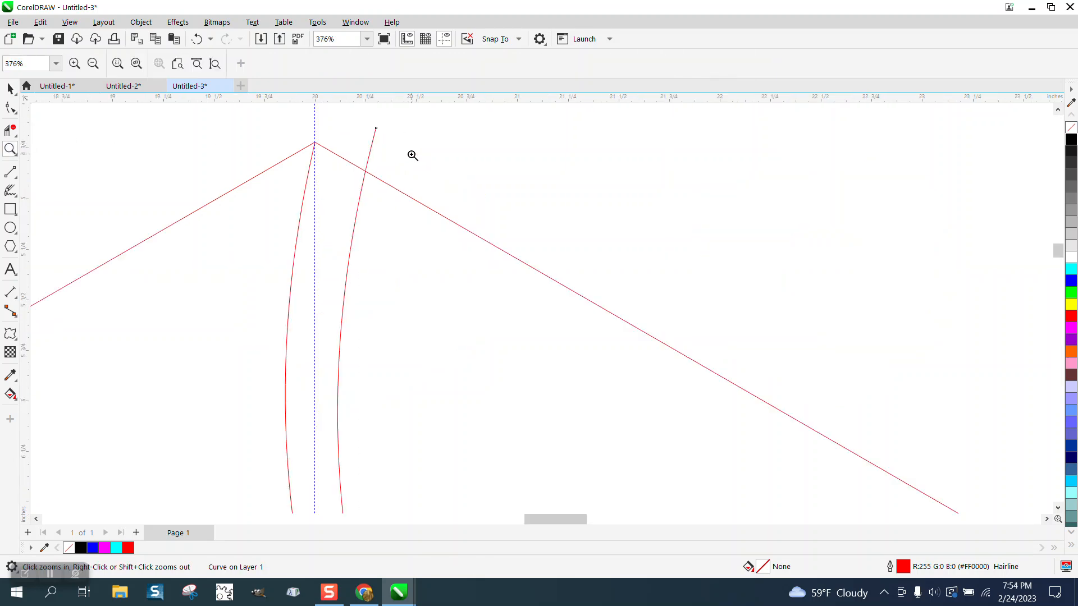
left_click(10, 130)
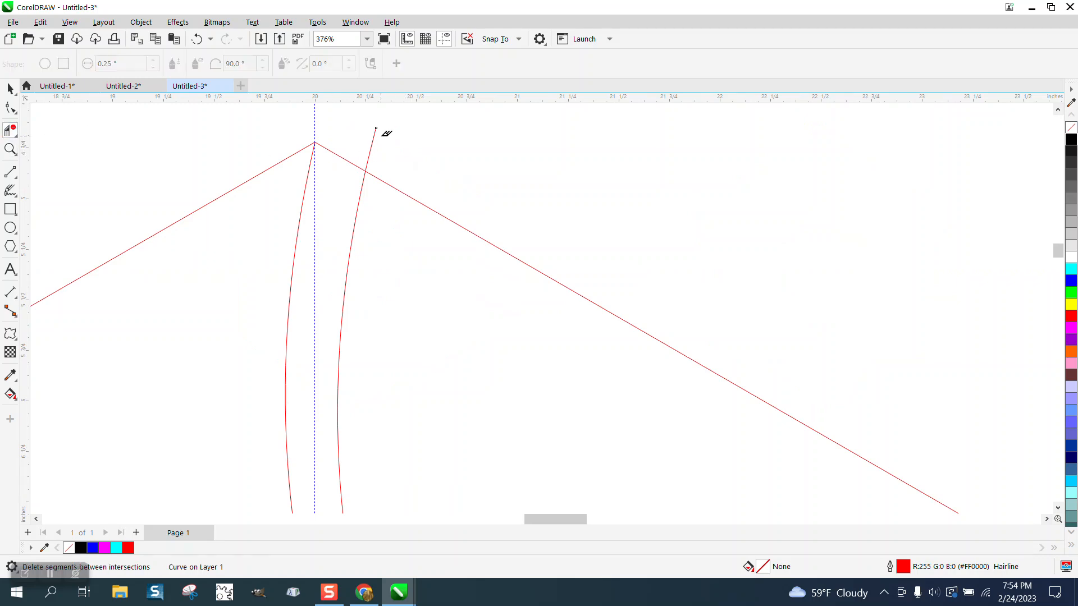
left_click_drag(399, 145, 362, 137)
scroll(312, 121, "down", 5)
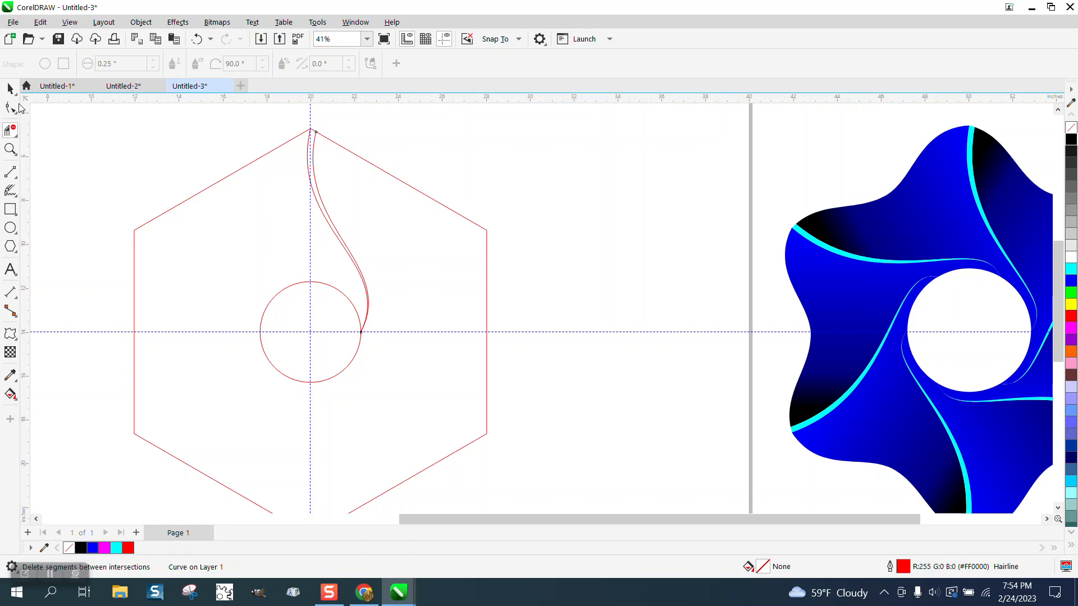
- Create a copy of the original S-curve rotated 300° around the centre of the circle
left_click(10, 89)
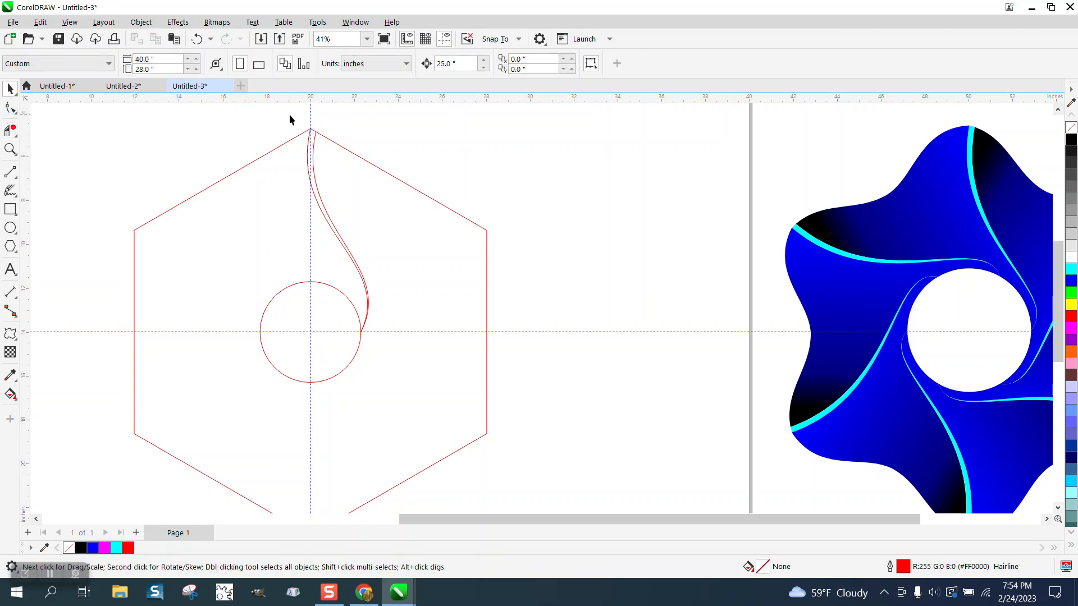
left_click(308, 139)
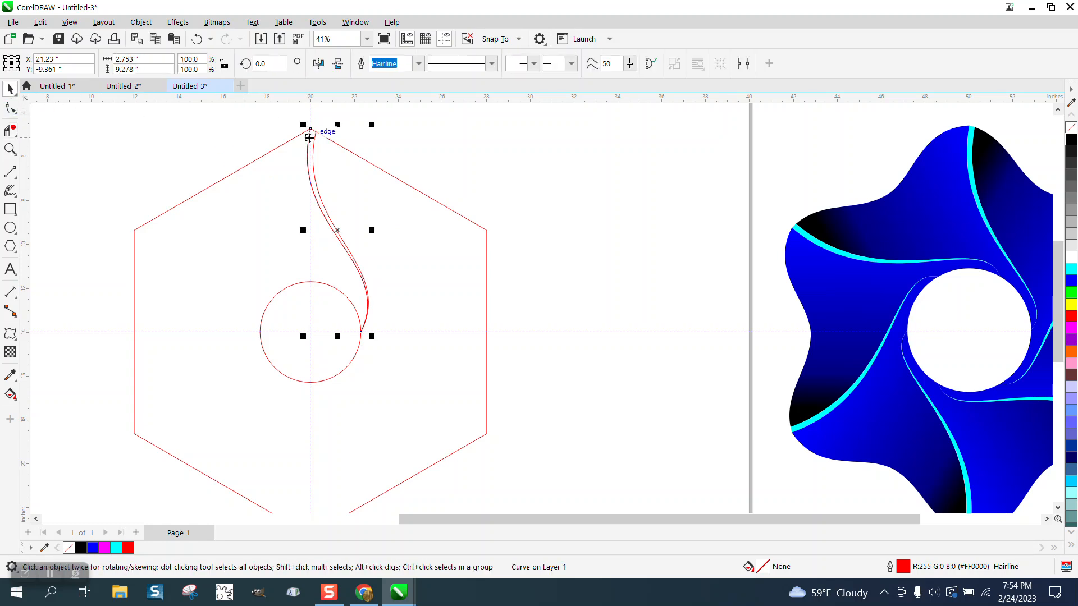
left_click(338, 230)
left_click_drag(338, 229, 310, 329)
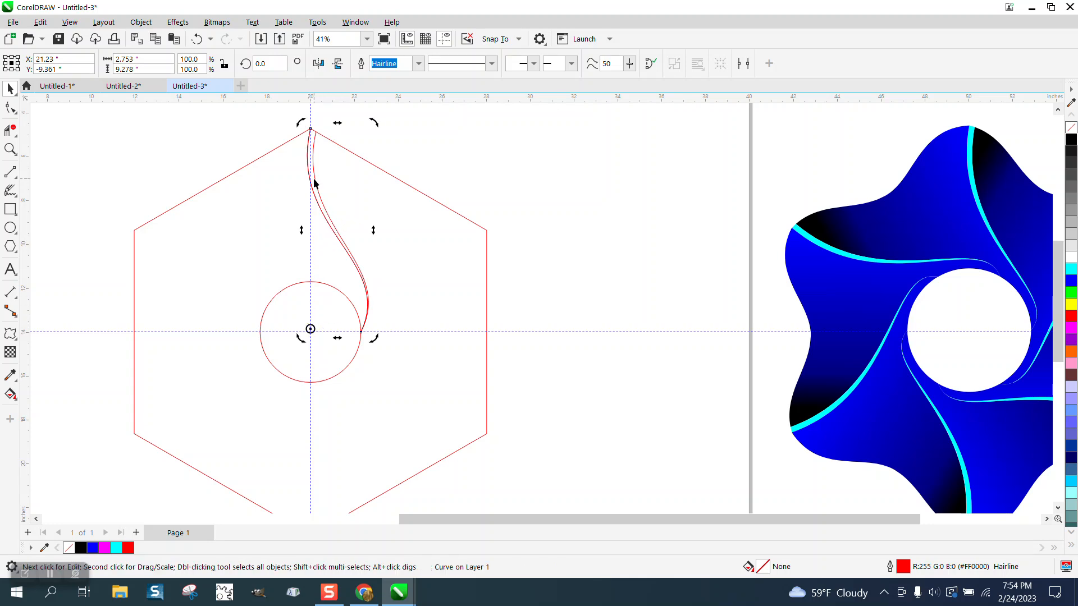
left_click(307, 167)
left_click(306, 167)
type("30")
key("Return")
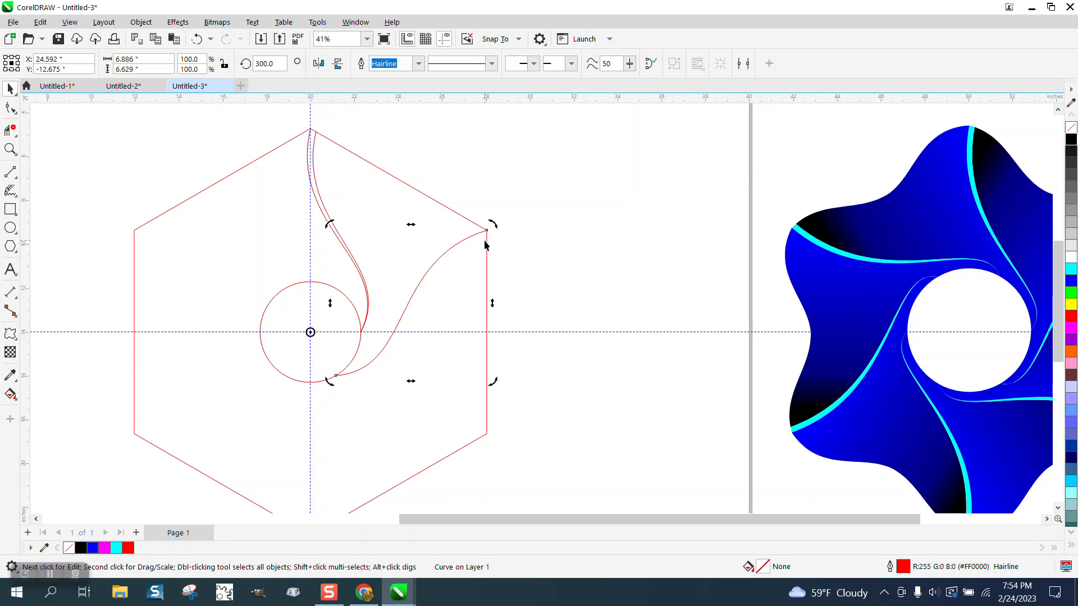
- Convert the six-sided polygon to curves
left_click(436, 201)
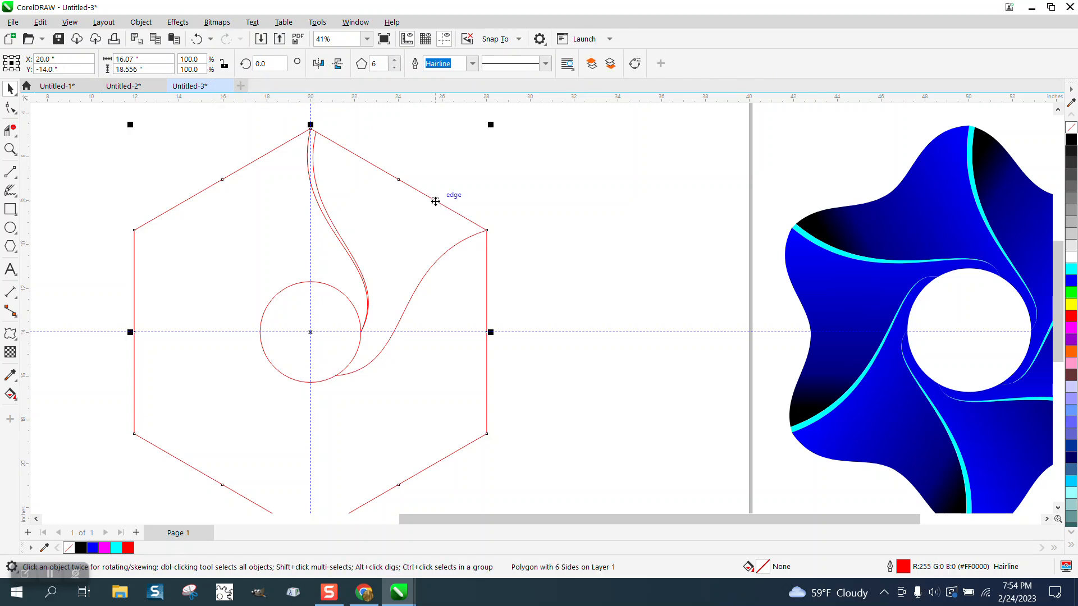
left_click(140, 22)
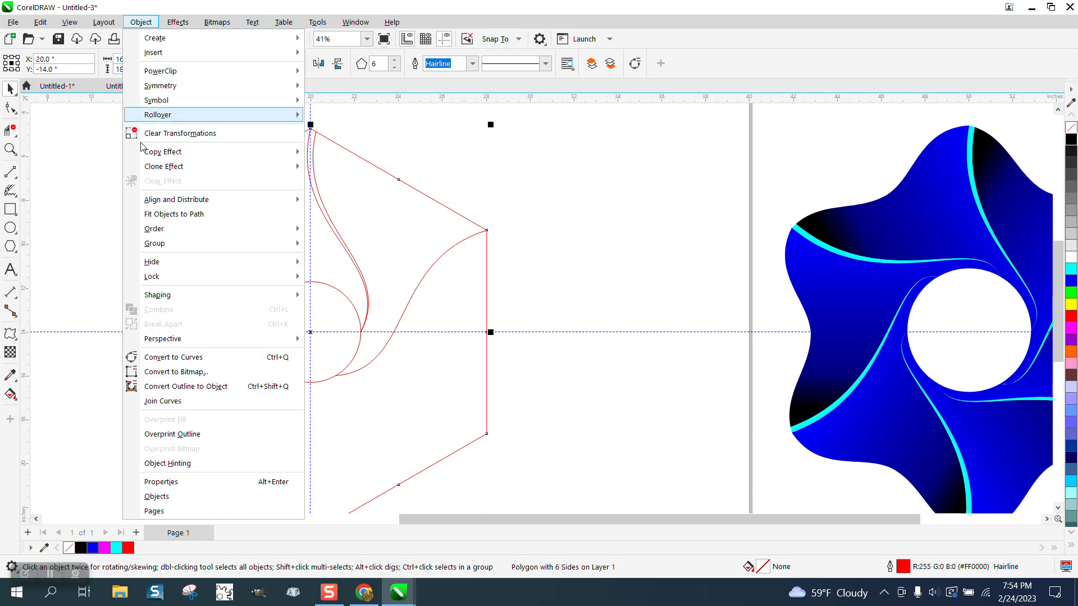
left_click(175, 357)
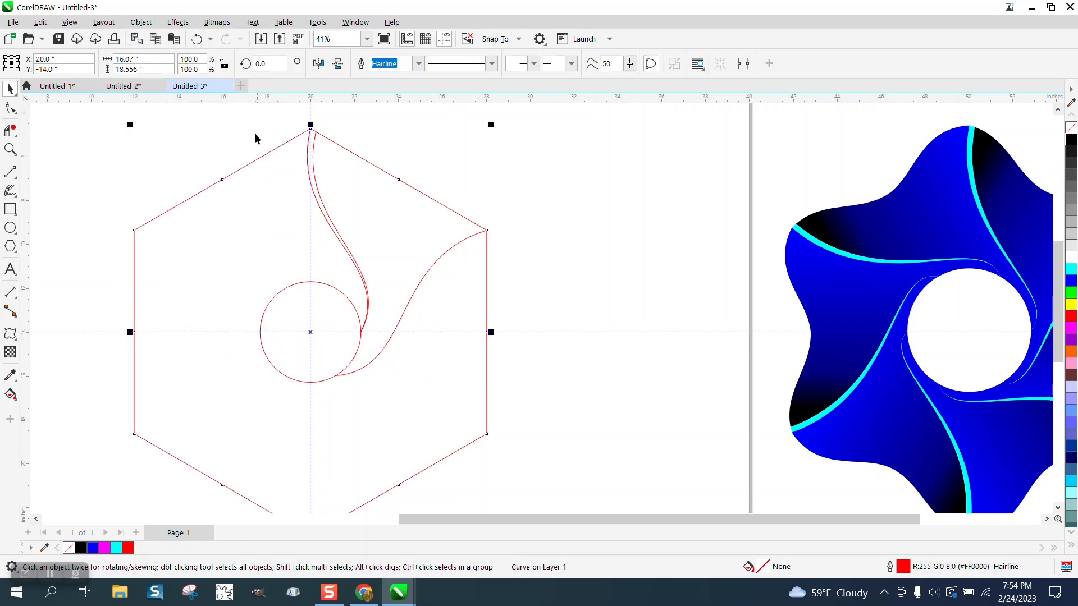
left_click(346, 130)
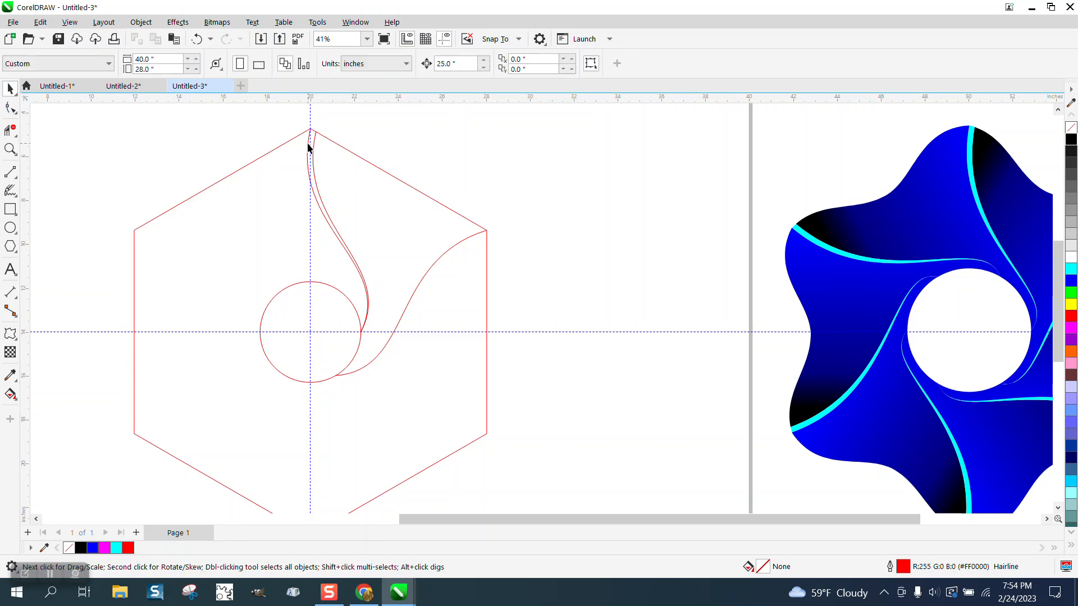
- Move the two adjacent S-curves at the hexagon's top vertex 25 inches to the left, off the page
left_click(308, 147)
key("Left")
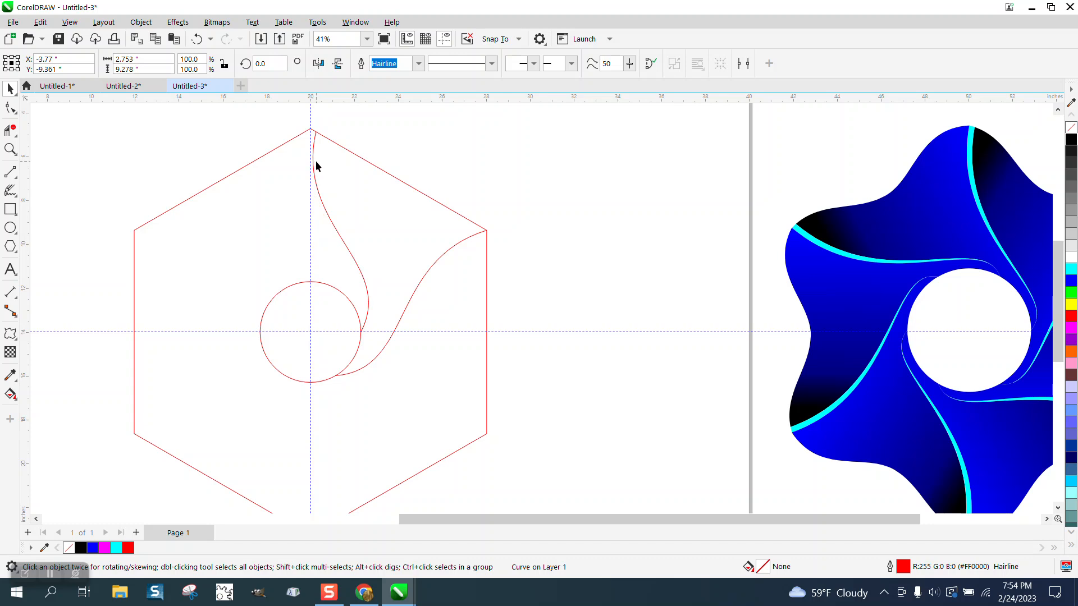
left_click(312, 160)
key("Left")
scroll(404, 205, "down", 4)
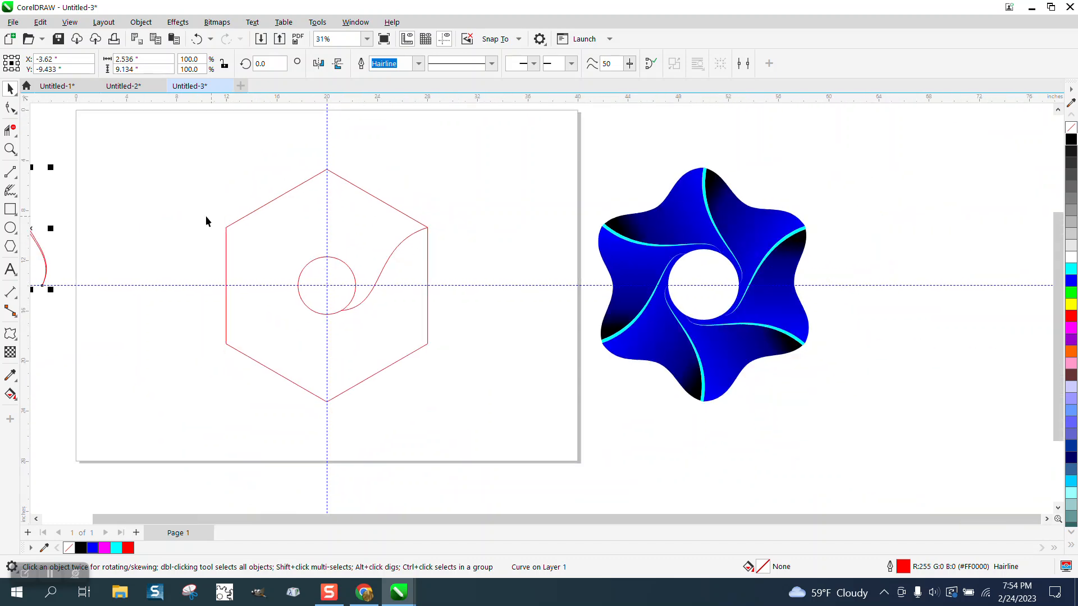
- Convert the hexagon's upper-right edge to a curve and delete the node at its middle
left_click(10, 149)
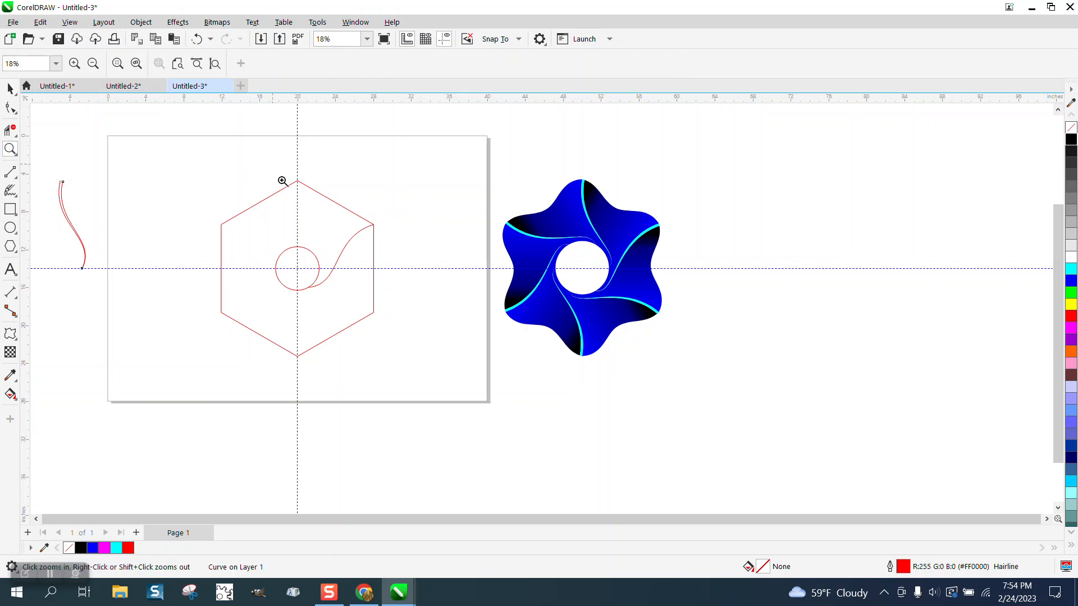
left_click_drag(272, 166, 471, 306)
left_click(10, 107)
left_click(330, 160)
left_click_drag(297, 133, 388, 197)
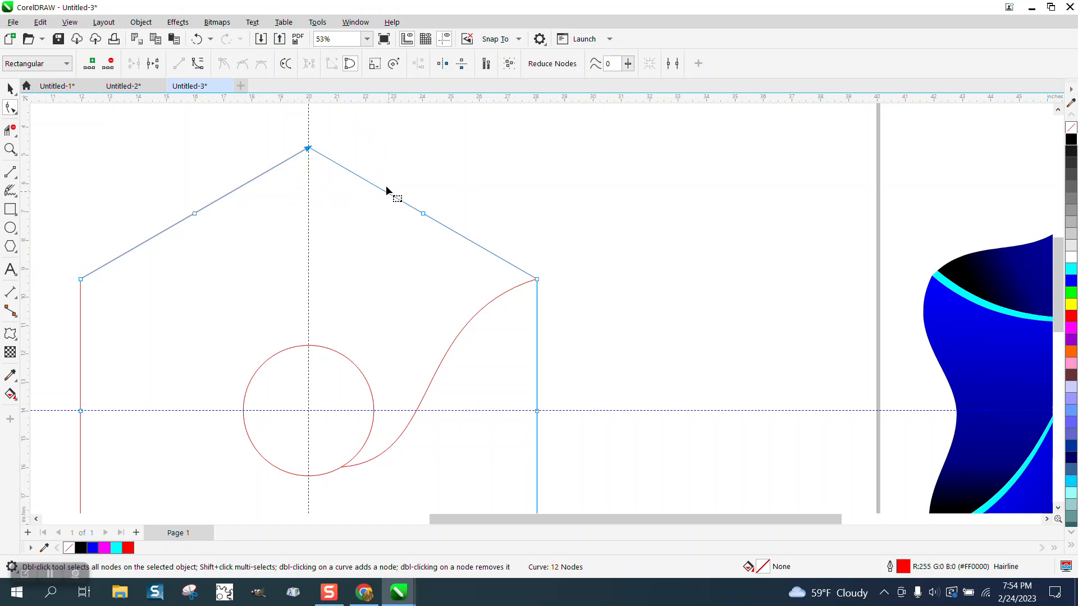
left_click_drag(300, 138, 539, 284)
right_click(539, 280)
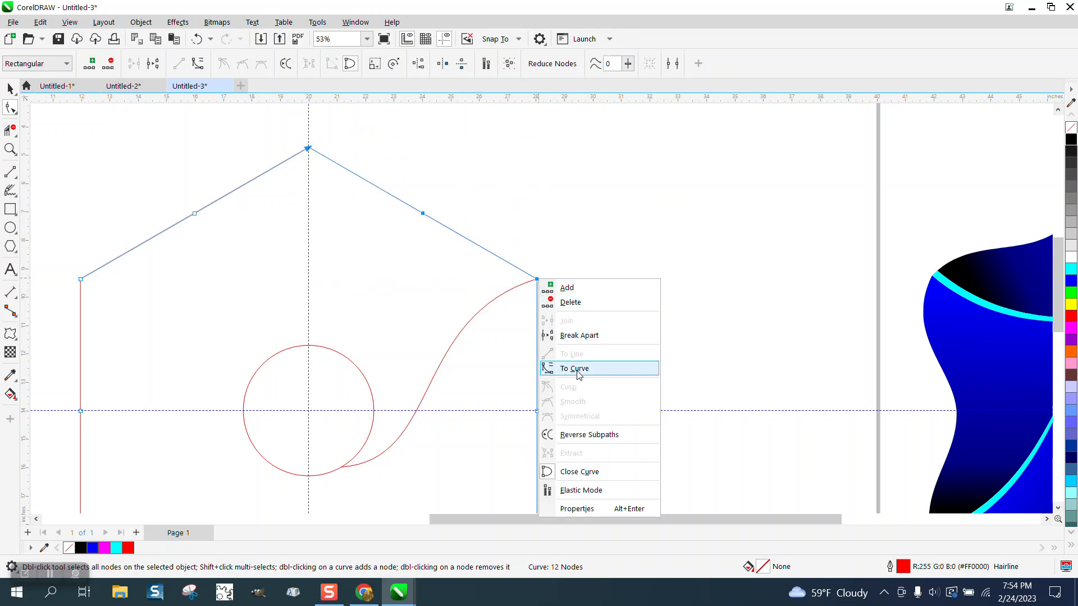
left_click(578, 369)
left_click(537, 279)
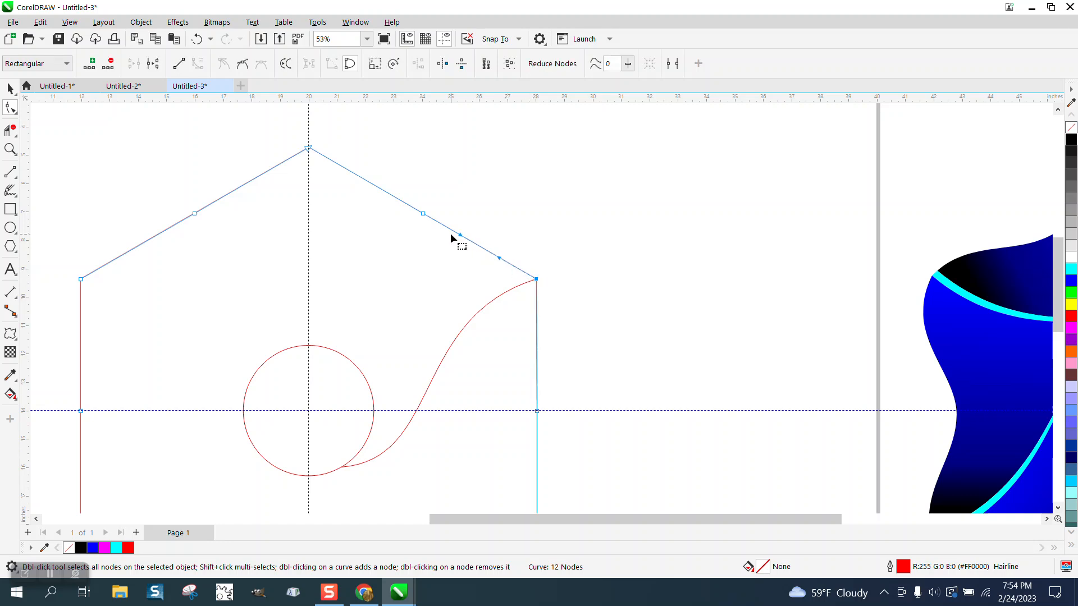
left_click(424, 214)
key("Delete")
- Shape the hexagon's upper-right edge into an S-curve, bulging outward near the top vertex and inward near the right vertex
left_click(537, 279)
left_click_drag(461, 237, 385, 162)
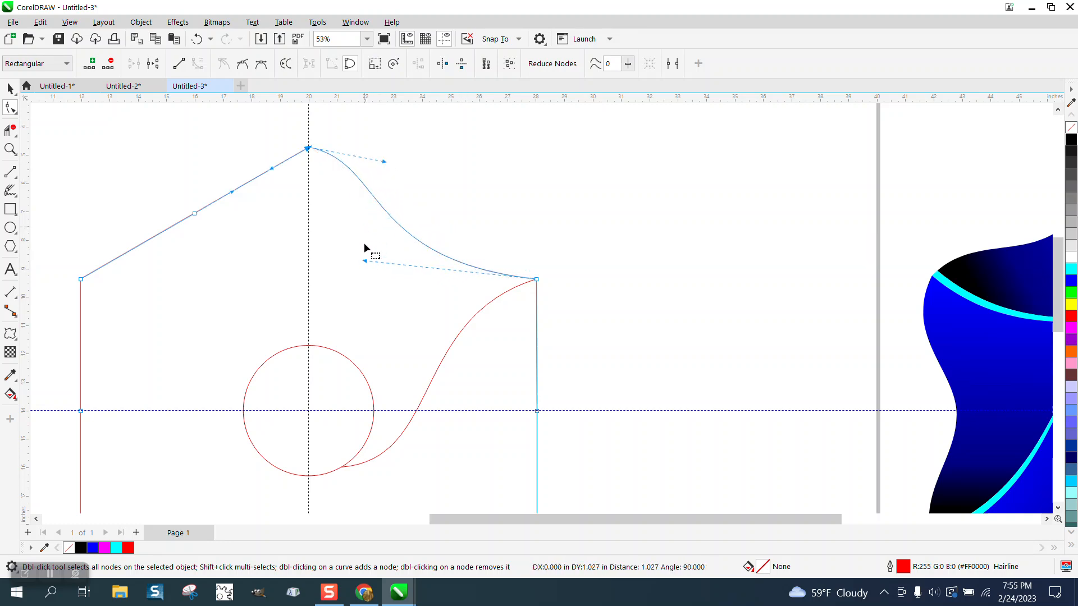
left_click_drag(365, 261, 348, 272)
left_click_drag(386, 162, 387, 141)
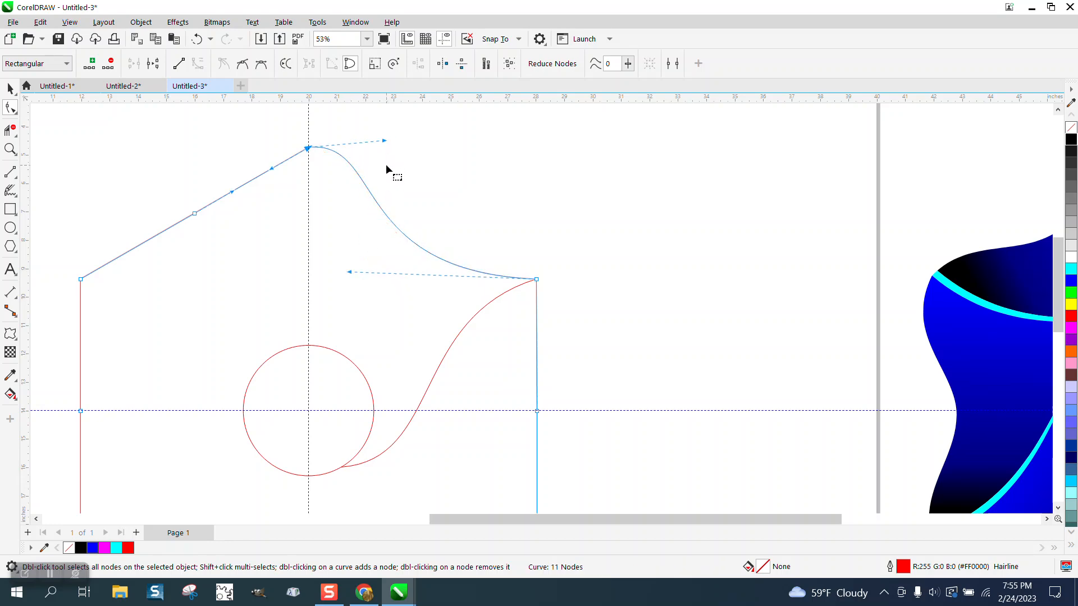
- Move the two S-curves beside the page 25 inches to the right, back onto the hexagon
scroll(386, 165, "down", 5)
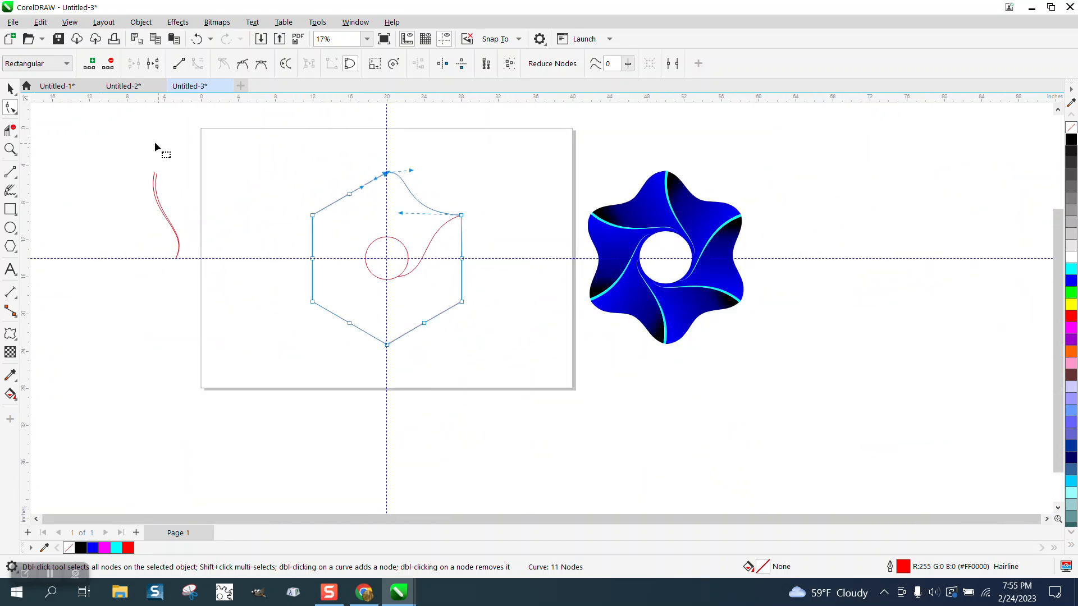
left_click(10, 89)
left_click_drag(128, 145, 277, 297)
key("Right")
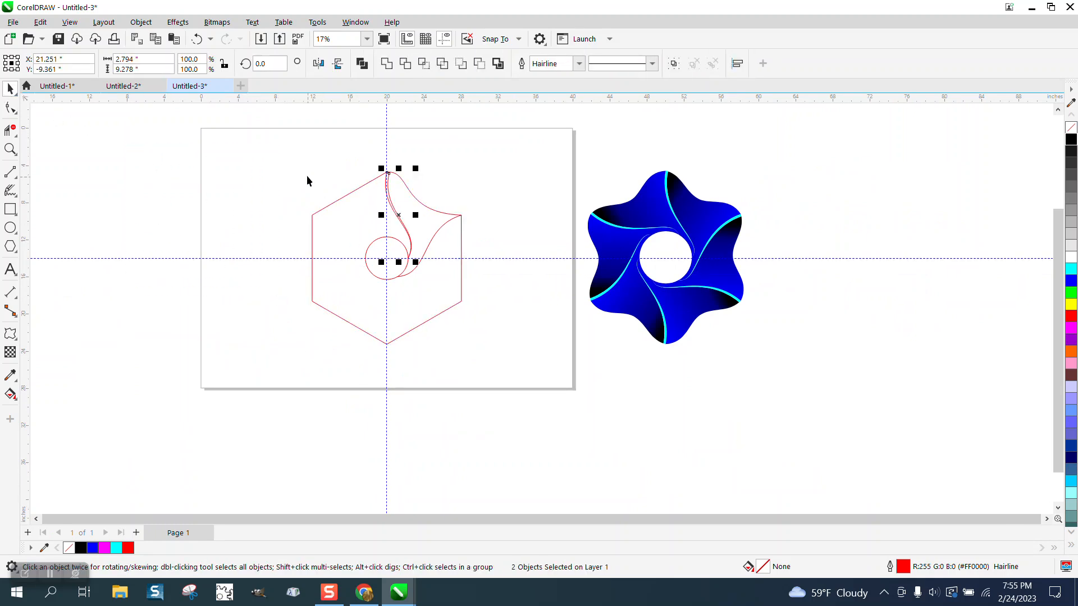
- Group the hexagon, the circle and the three S-curves
left_click_drag(296, 146, 527, 366)
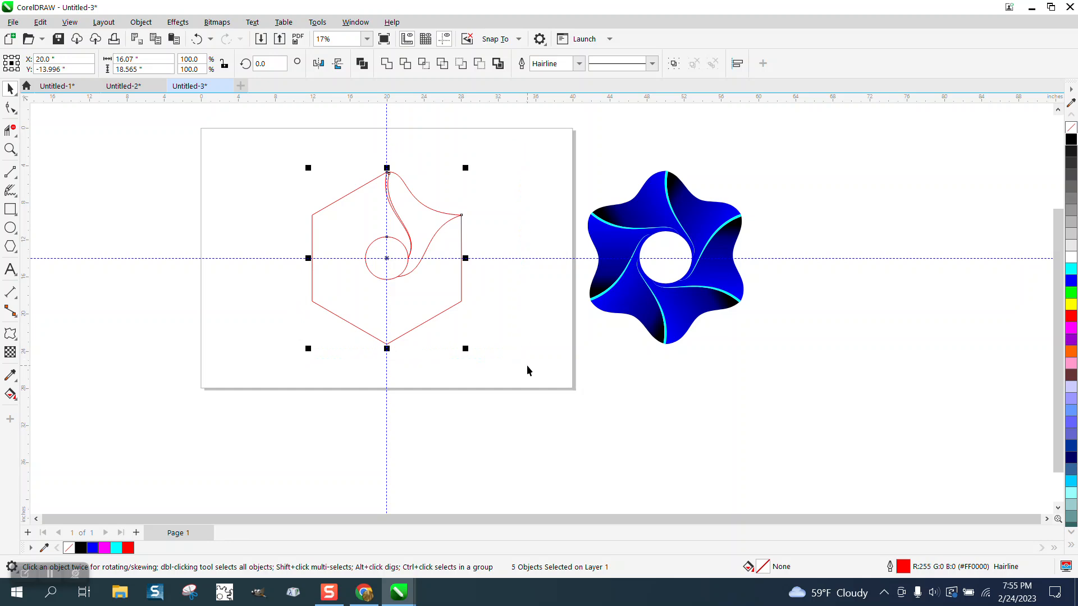
key("ctrl+g")
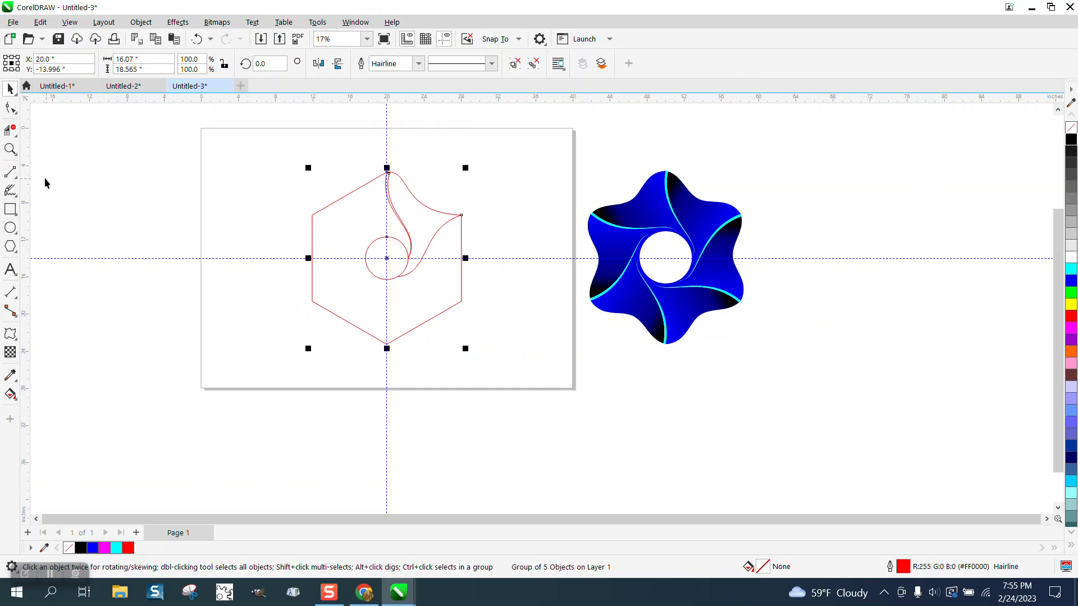
left_click(10, 148)
left_click_drag(340, 140, 532, 286)
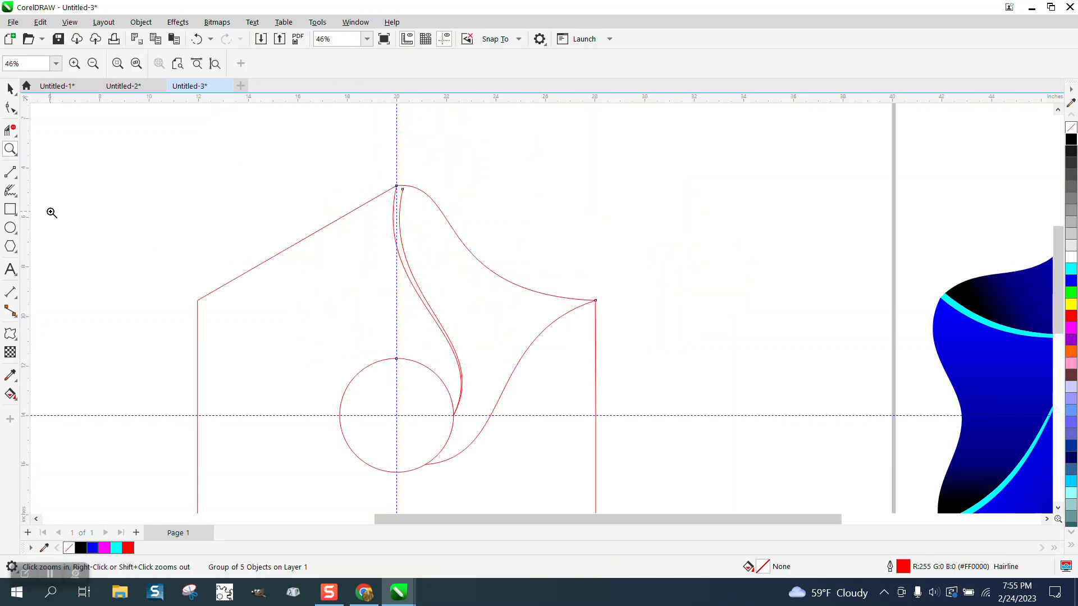
- Try a blue Smart Fill on the area enclosed by the S-curves and undo the fill
left_click(10, 394)
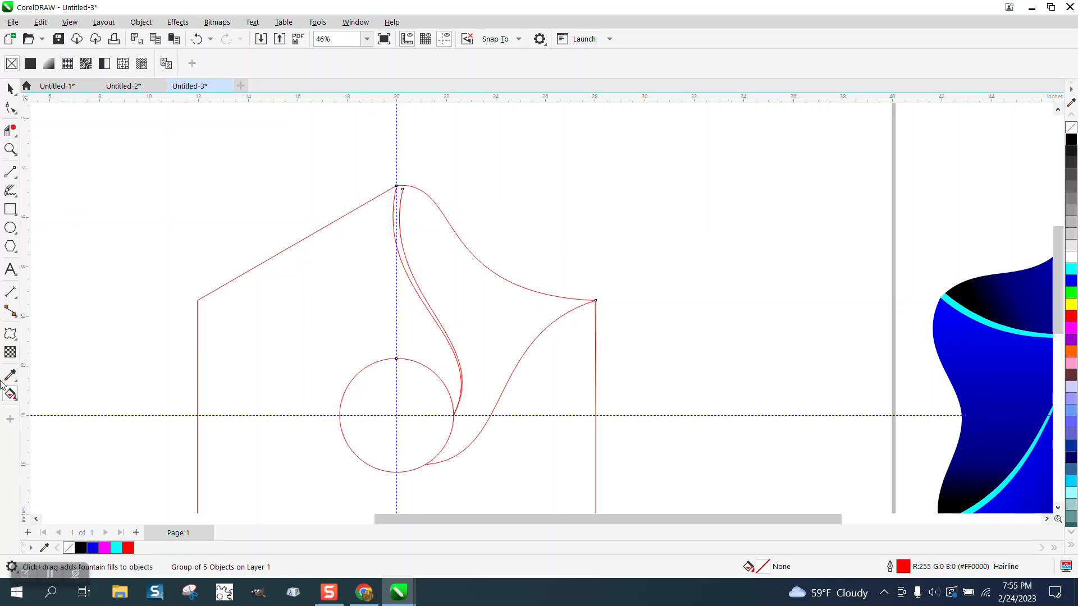
left_click(19, 400)
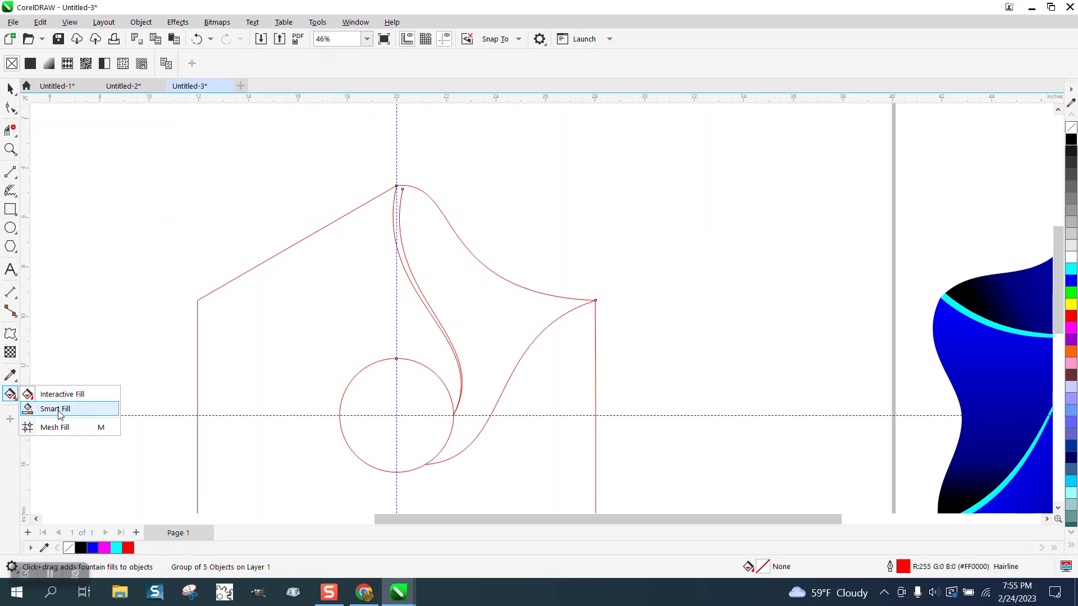
left_click(60, 409)
left_click(426, 226)
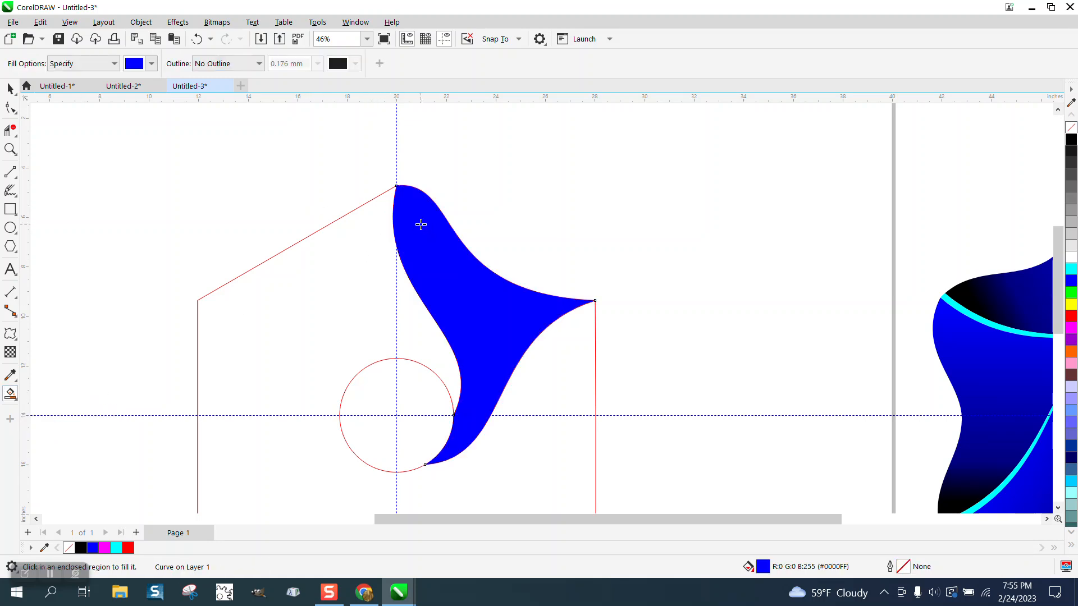
left_click(196, 40)
- Ungroup the hexagon, the circle and the three S-curves
left_click(15, 149)
left_click_drag(368, 181, 479, 218)
left_click(11, 108)
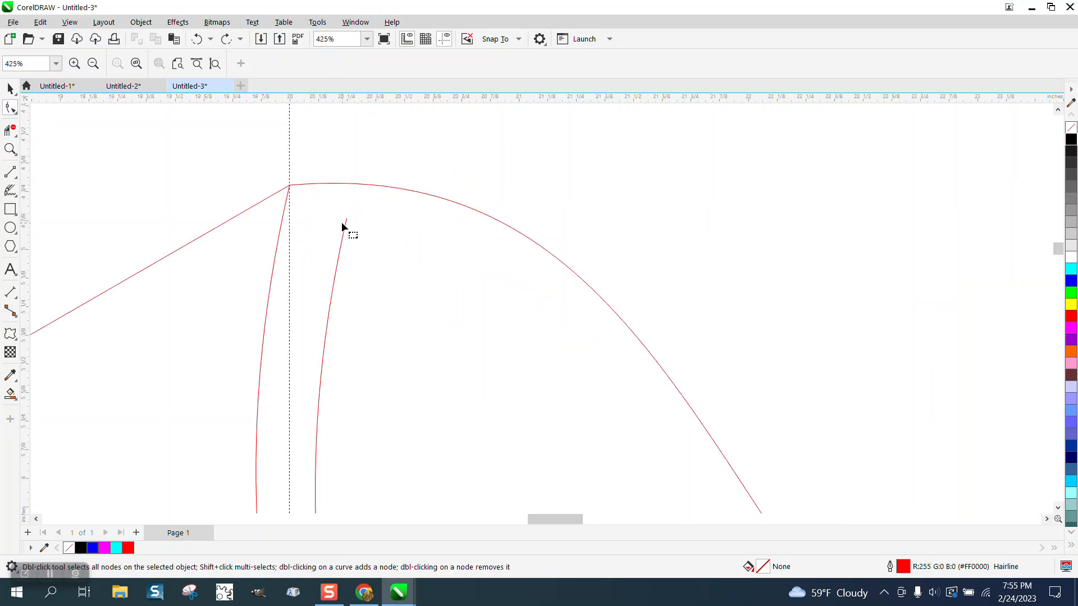
key("space")
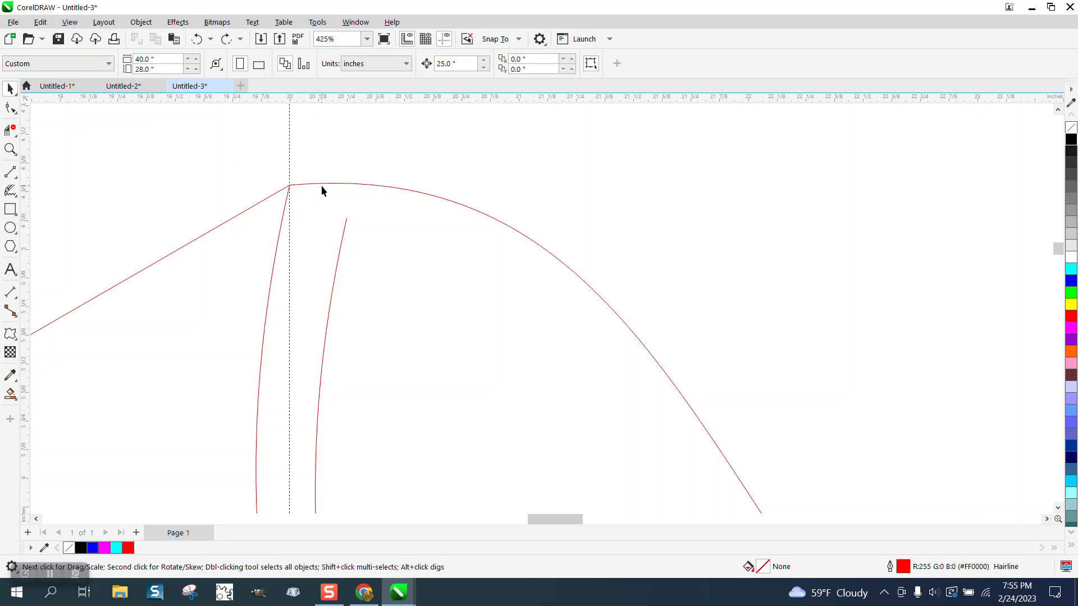
left_click(321, 185)
left_click(141, 22)
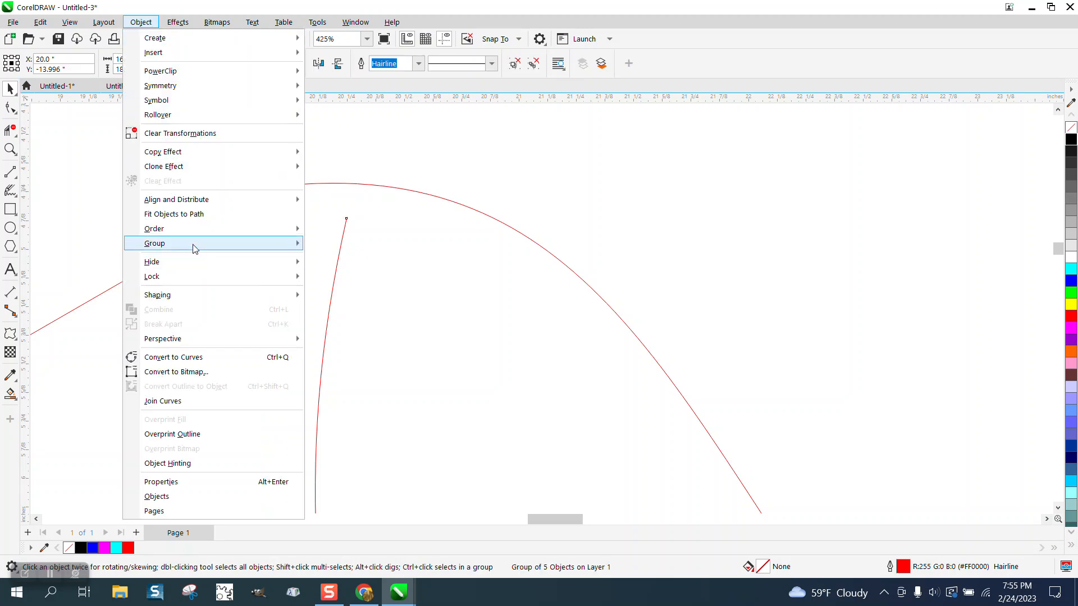
mouse_move(192, 245)
left_click(329, 263)
- Extend the loose upper end of the inner S-curve slightly past the hexagon's curved edge
key("space")
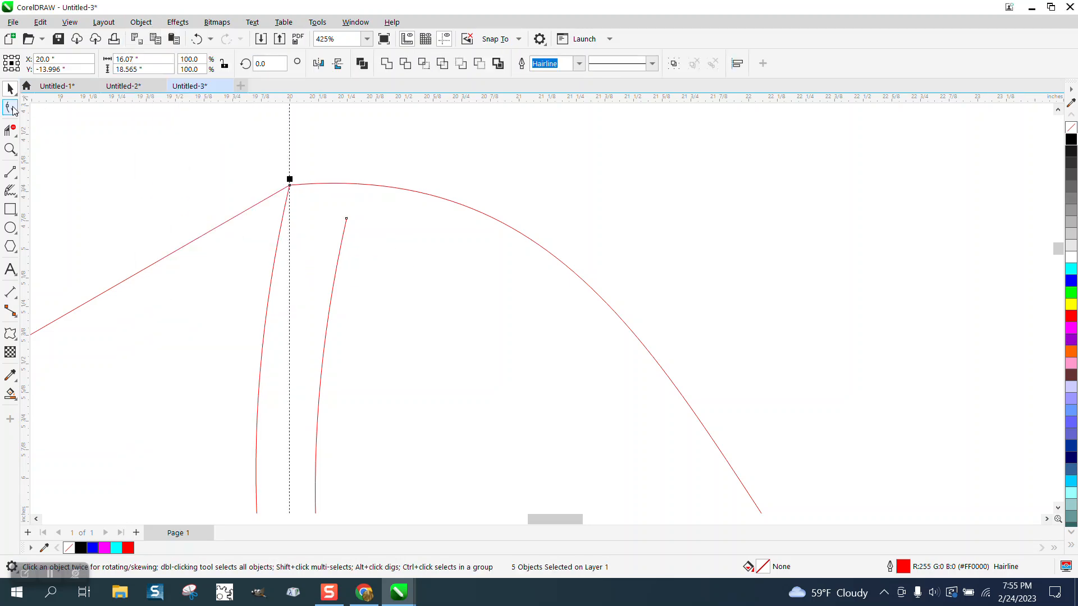
left_click(345, 222)
left_click_drag(347, 221, 358, 181)
scroll(345, 197, "down", 1)
scroll(341, 194, "down", 6)
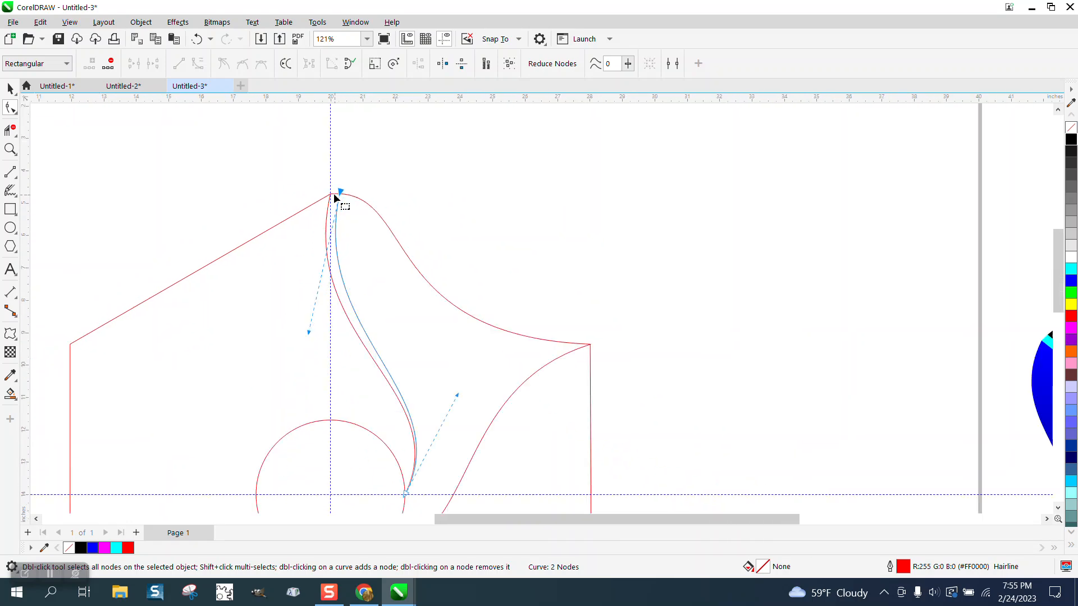
- Smart Fill the large curved segment with blue and the narrow strip beside it with cyan, without outlines
left_click(11, 394)
left_click(399, 287)
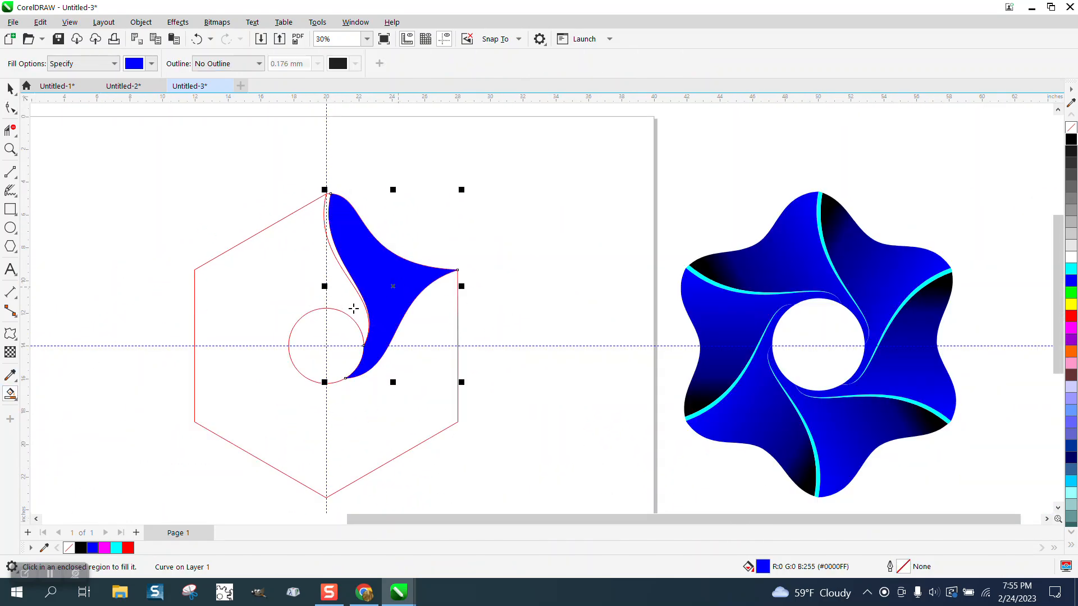
left_click(152, 64)
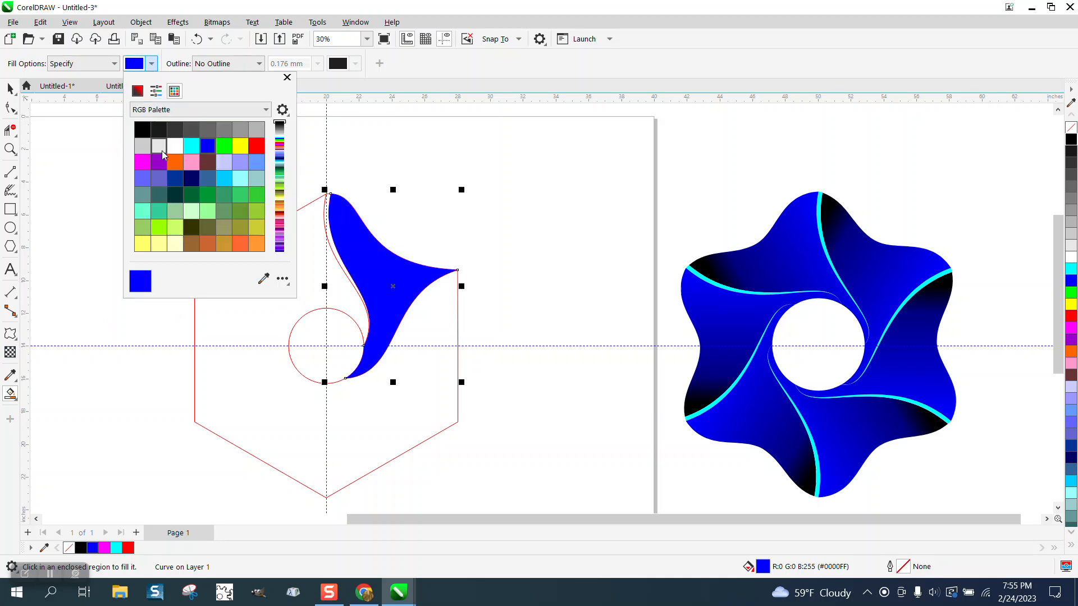
left_click(191, 147)
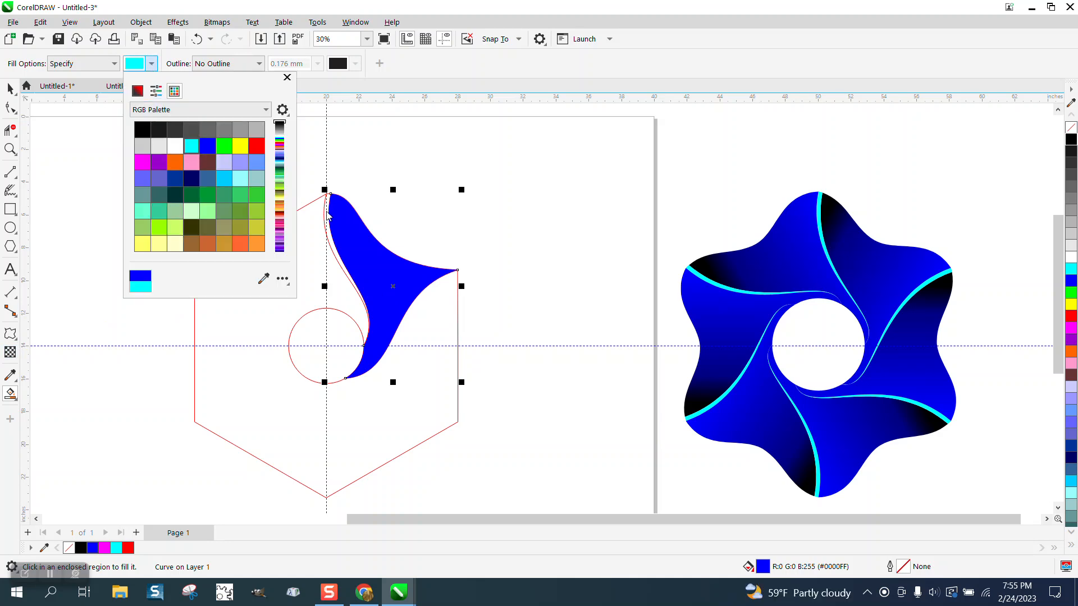
left_click(329, 217)
left_click(330, 215)
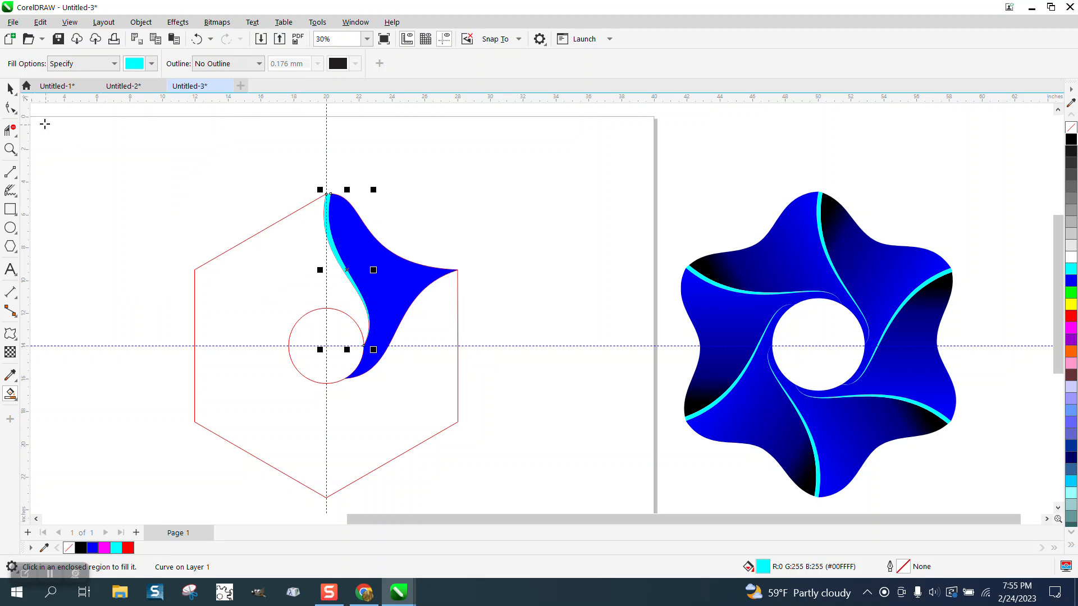
- Apply a fountain fill to the large segment, running from blue near its middle to black beyond its upper tip
left_click(10, 89)
left_click(357, 160)
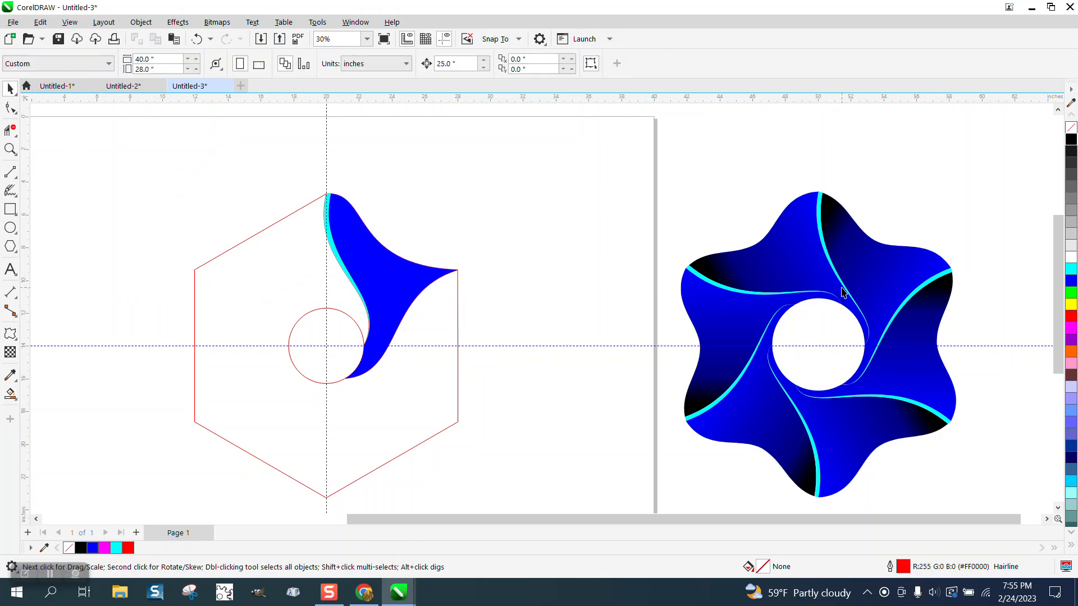
left_click(422, 277)
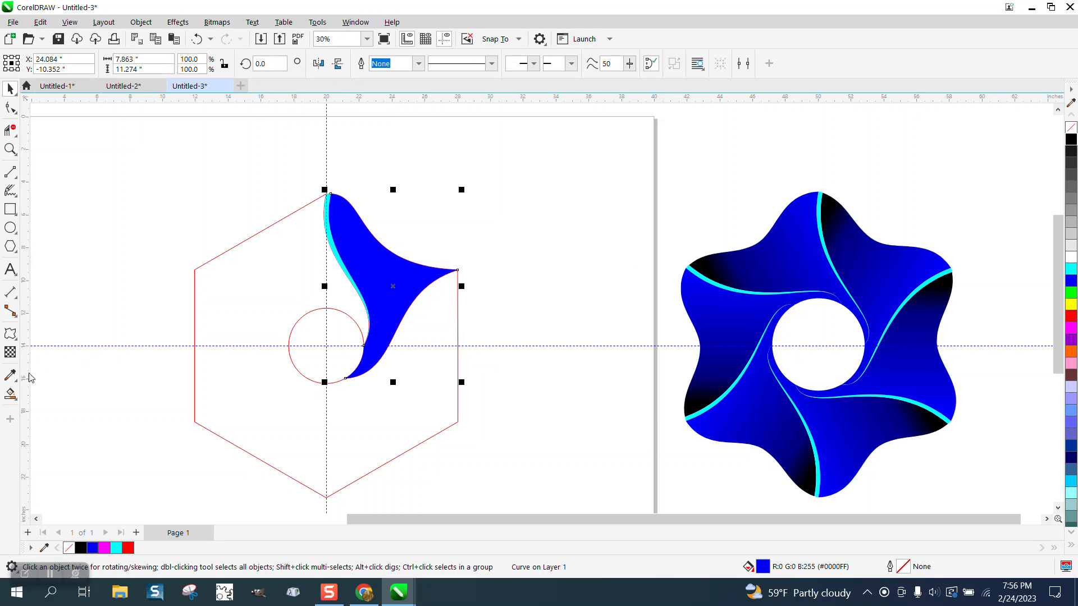
left_click(19, 402)
left_click(53, 393)
left_click_drag(404, 290, 291, 187)
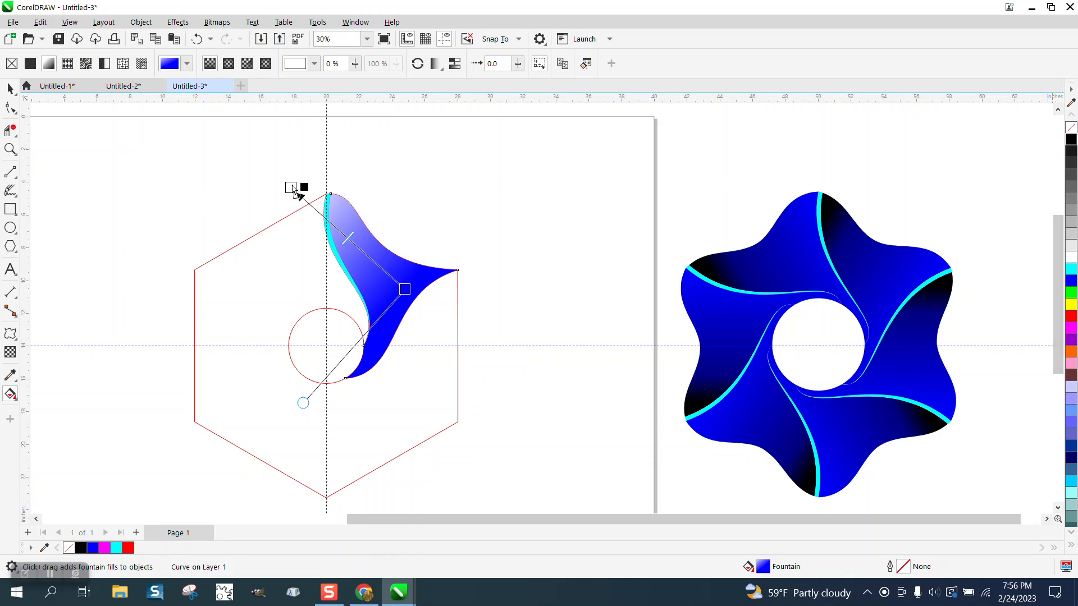
left_click_drag(292, 187, 292, 188)
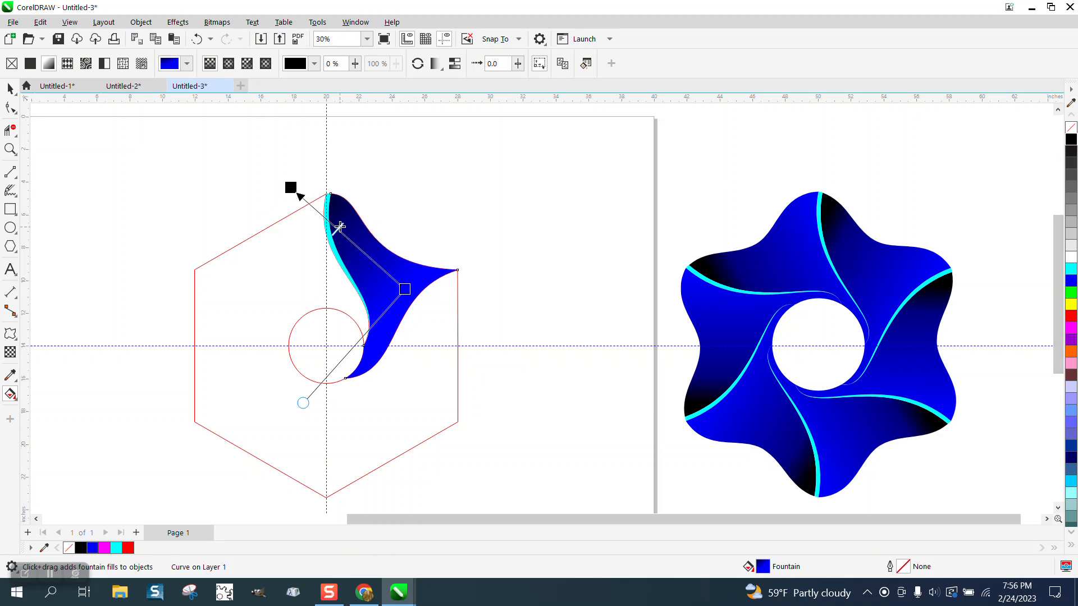
left_click_drag(406, 291, 409, 297)
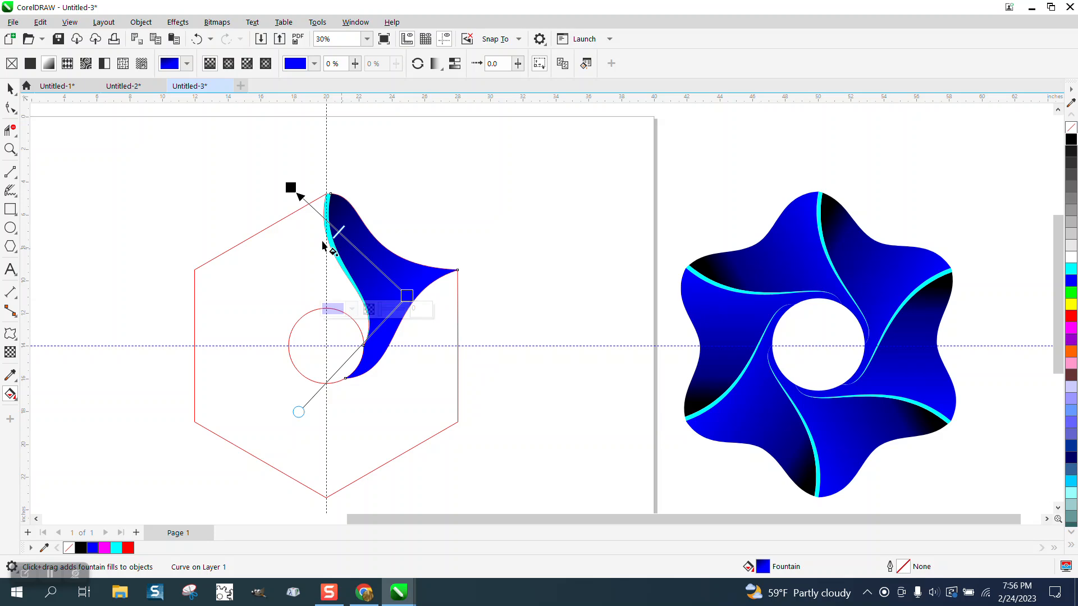
- Group the cyan strip with the gradient-filled segment
left_click(10, 89)
left_click(320, 161)
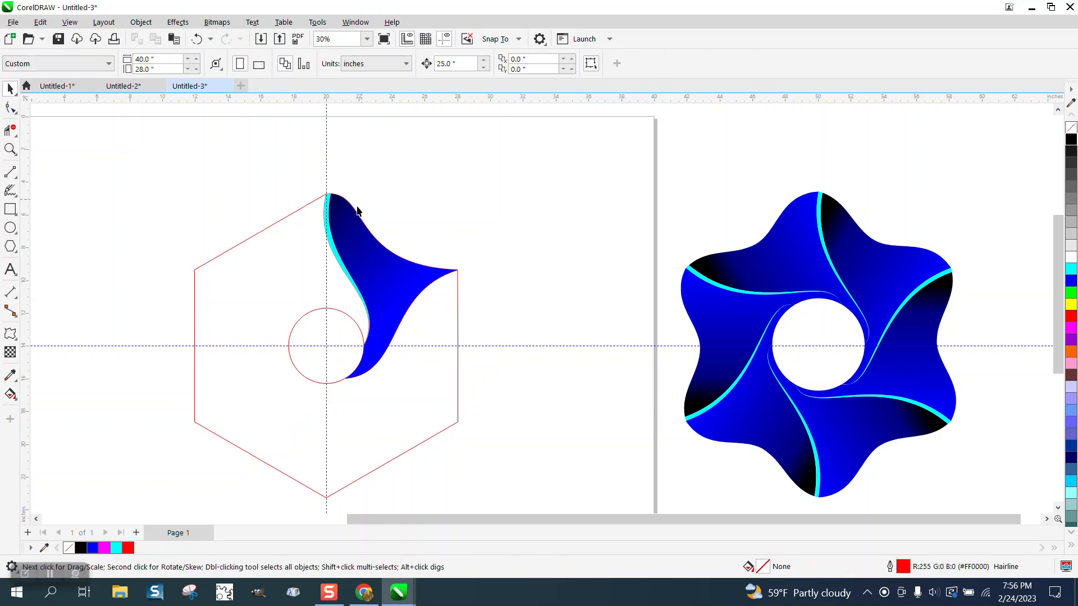
left_click(326, 223)
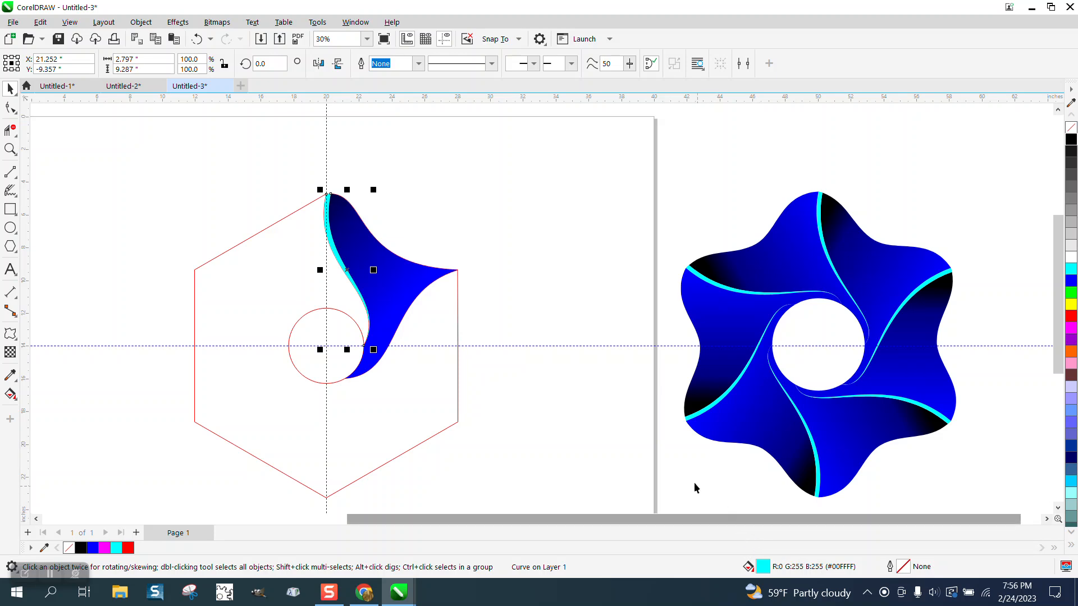
left_click(418, 284, "shift")
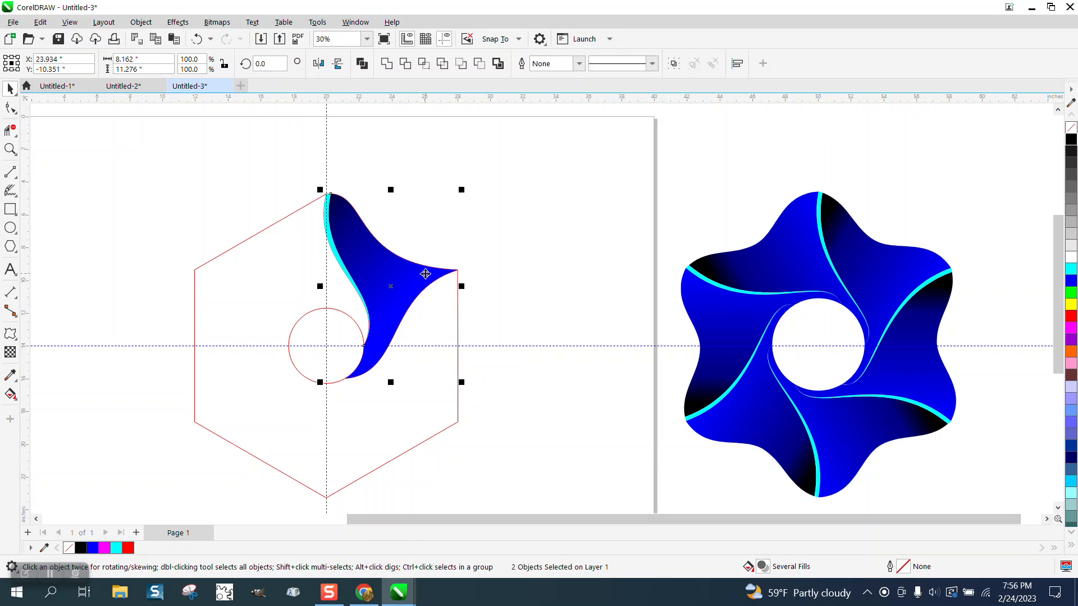
key("ctrl+g")
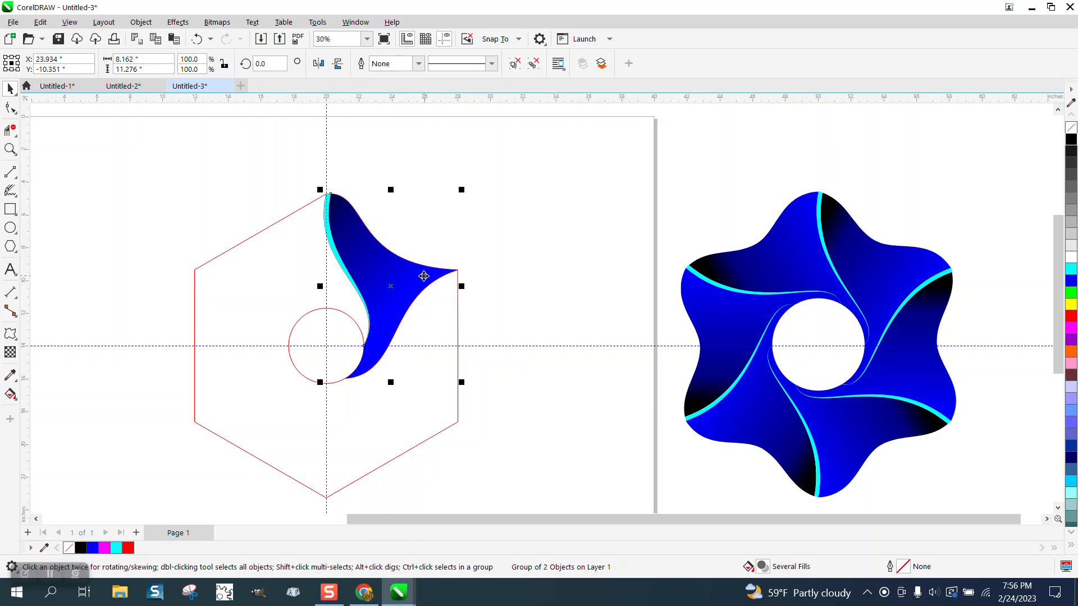
- Move the group's rotation centre to the centre of the circle, where the guidelines cross
left_click(423, 275)
left_click_drag(326, 342, 323, 346)
left_click(384, 285)
left_click(384, 283)
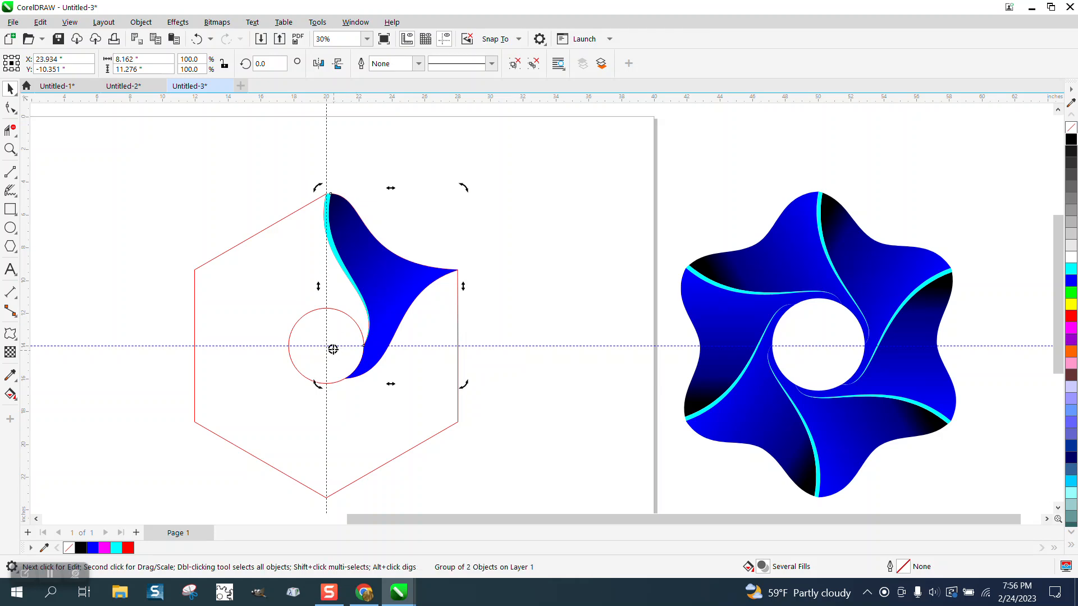
left_click(390, 290)
left_click(391, 289)
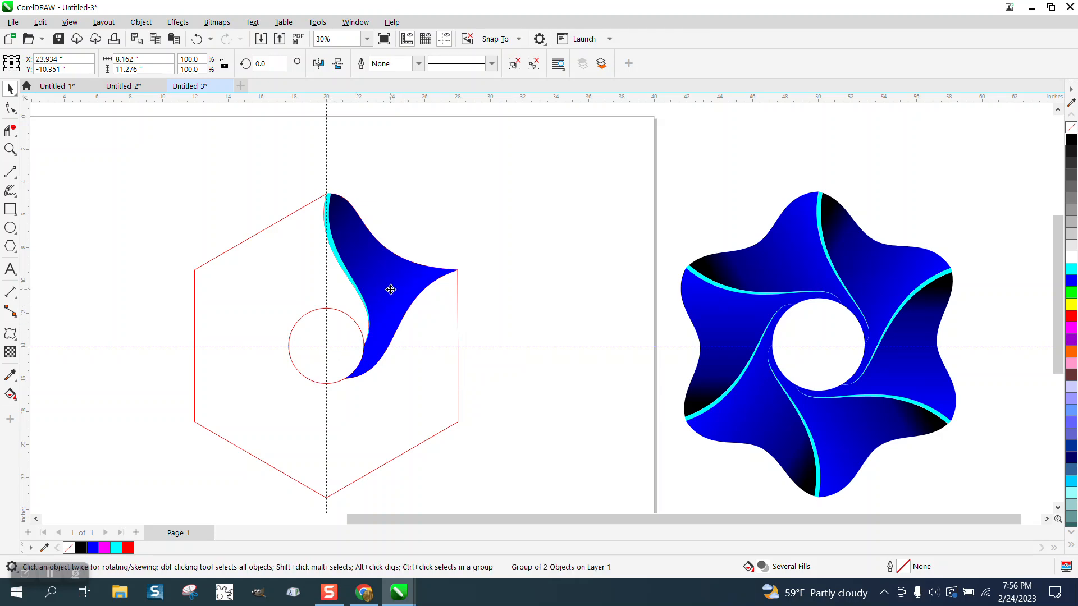
- Rotate a copy of the grouped segment by 60 degrees and repeat until six segments surround the circle
left_click(270, 63)
type("60")
key("Return")
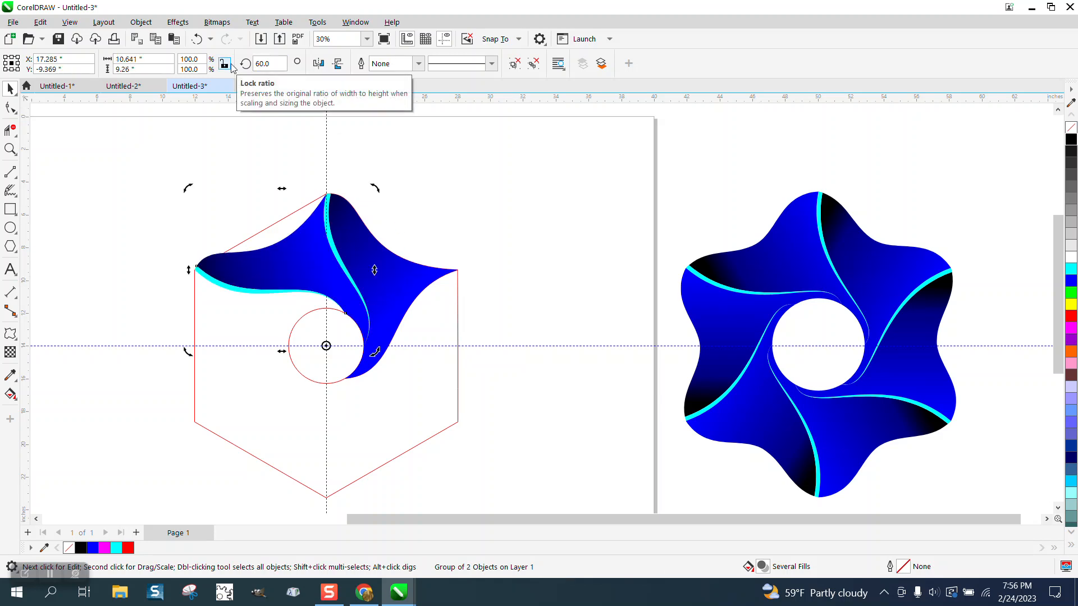
key("ctrl+r")
key("ctrl+r")
key("ctrl+r")
key("ctrl+r")
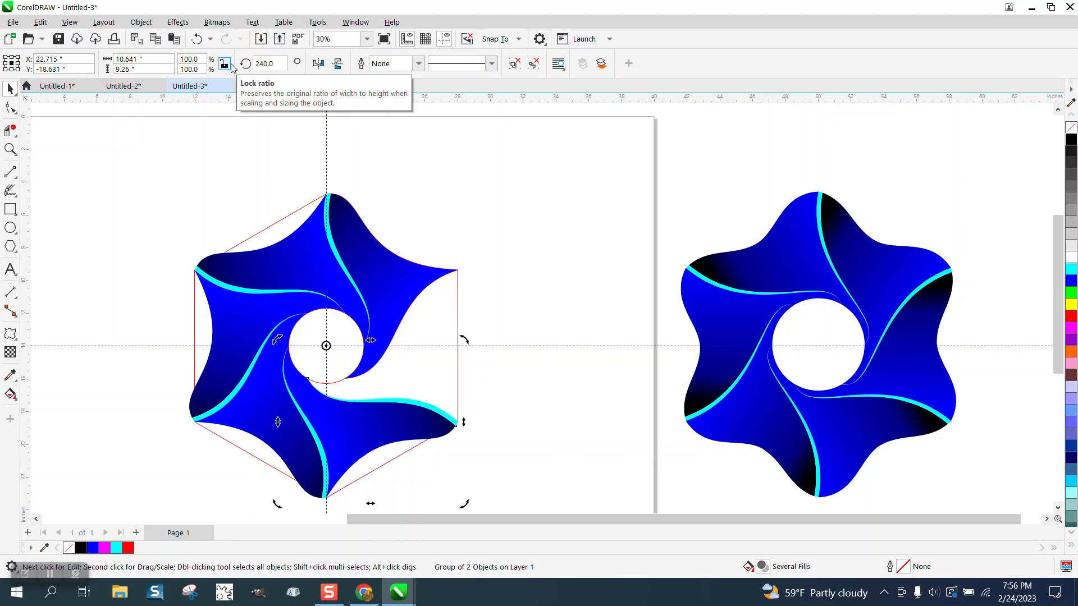
- Move the hexagon outline 25 inches to the left, away from the six-lobed swirl
scroll(482, 121, "down", 2)
left_click(478, 128)
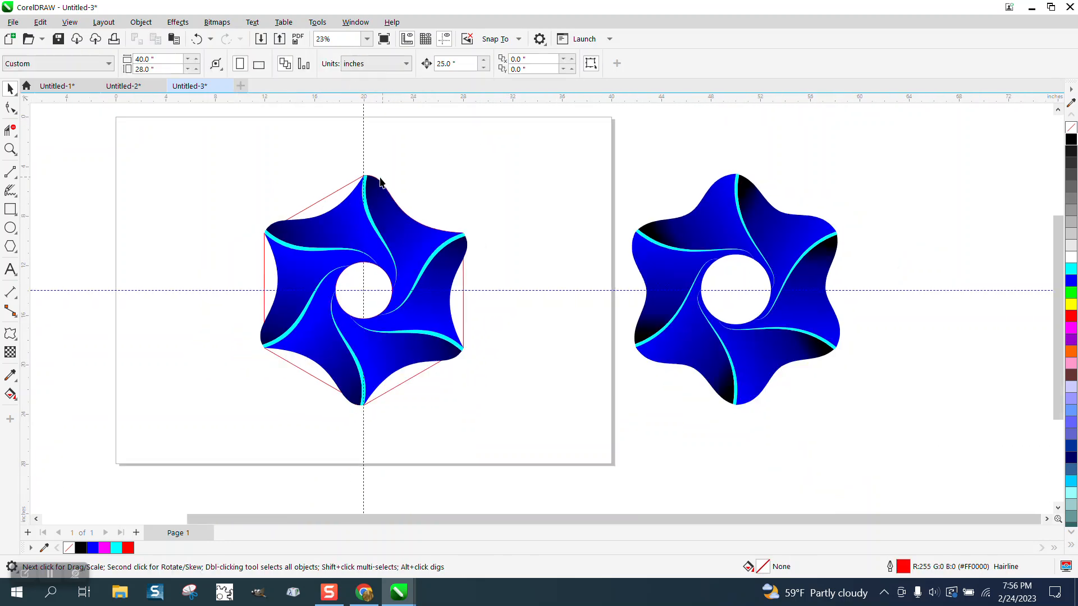
left_click(337, 193)
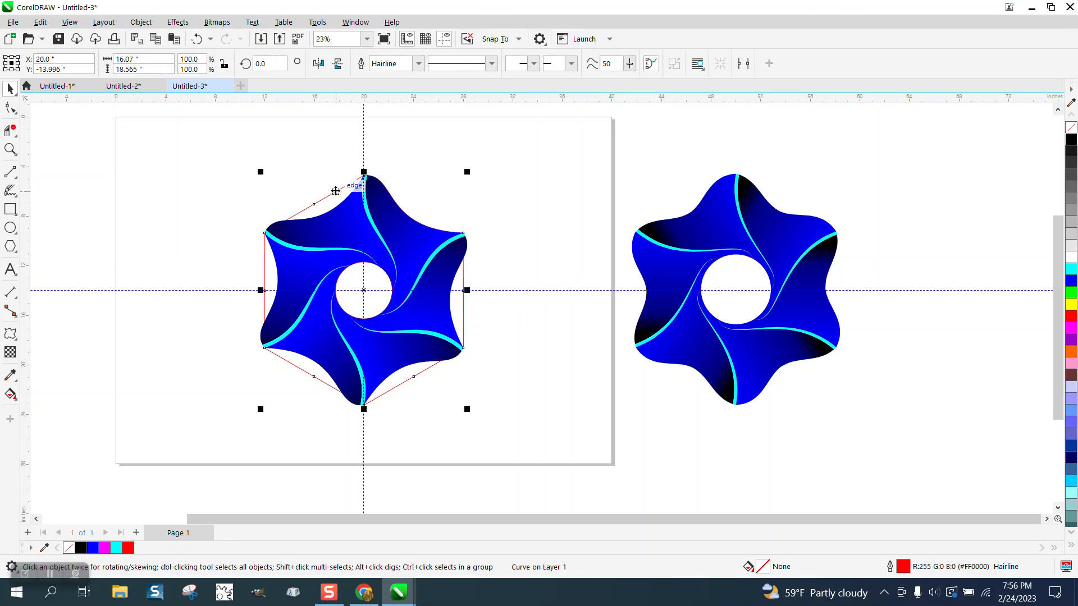
key("Left")
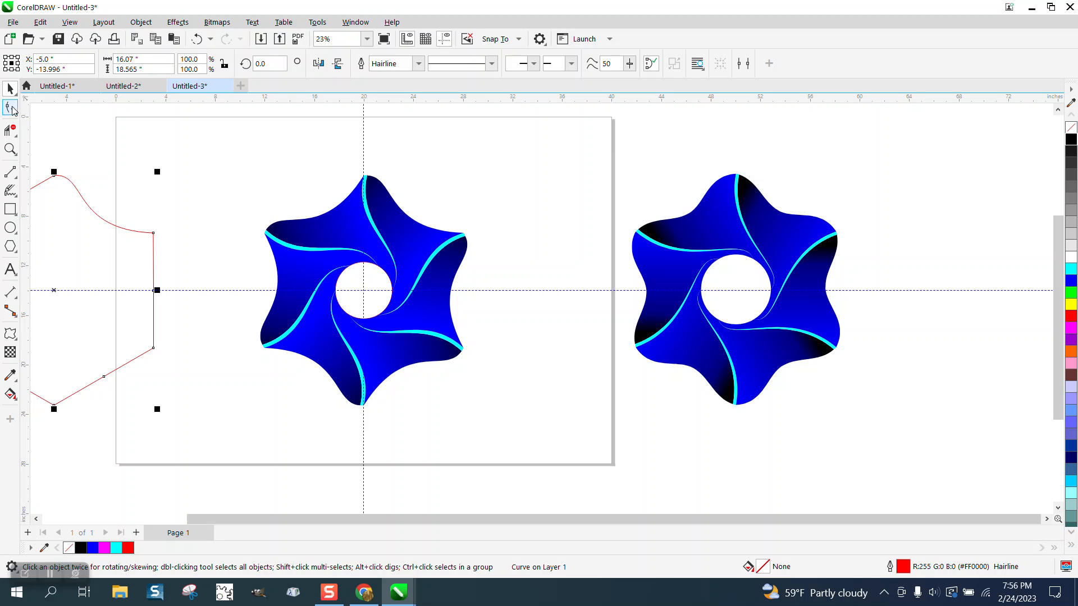
- Delete the leftover hairline S-curve that sticks out at the top of the new swirl's cyan strip
left_click_drag(223, 164, 666, 428)
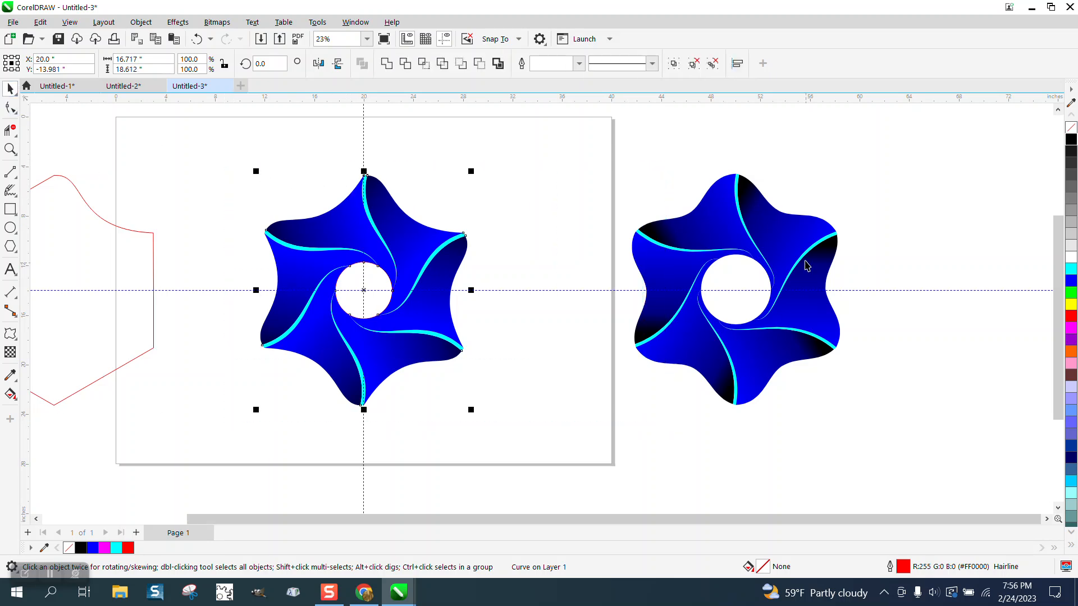
left_click(783, 212)
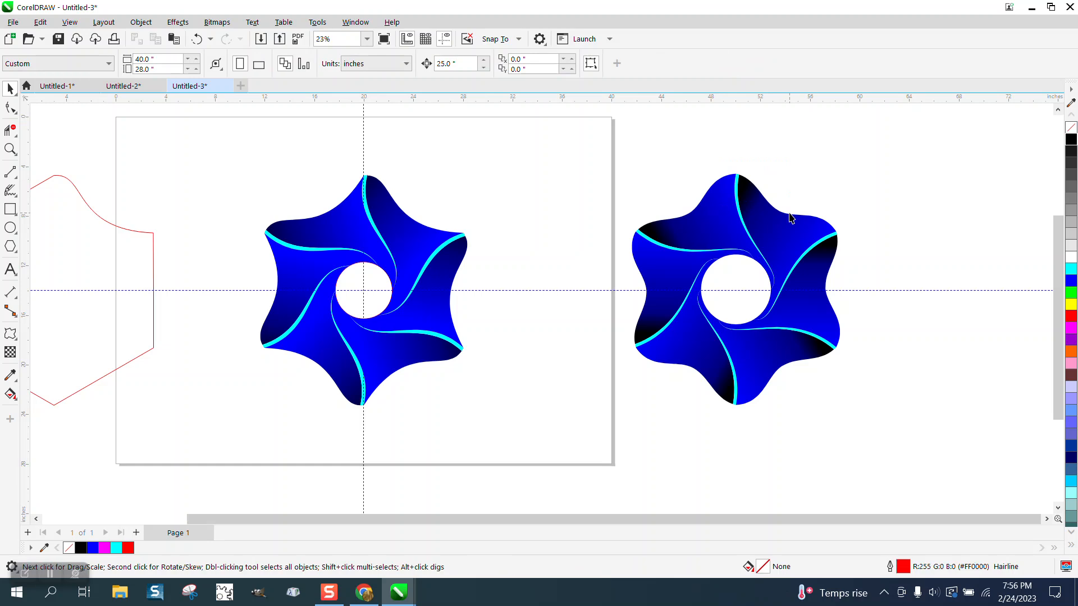
left_click(10, 130)
left_click(69, 161)
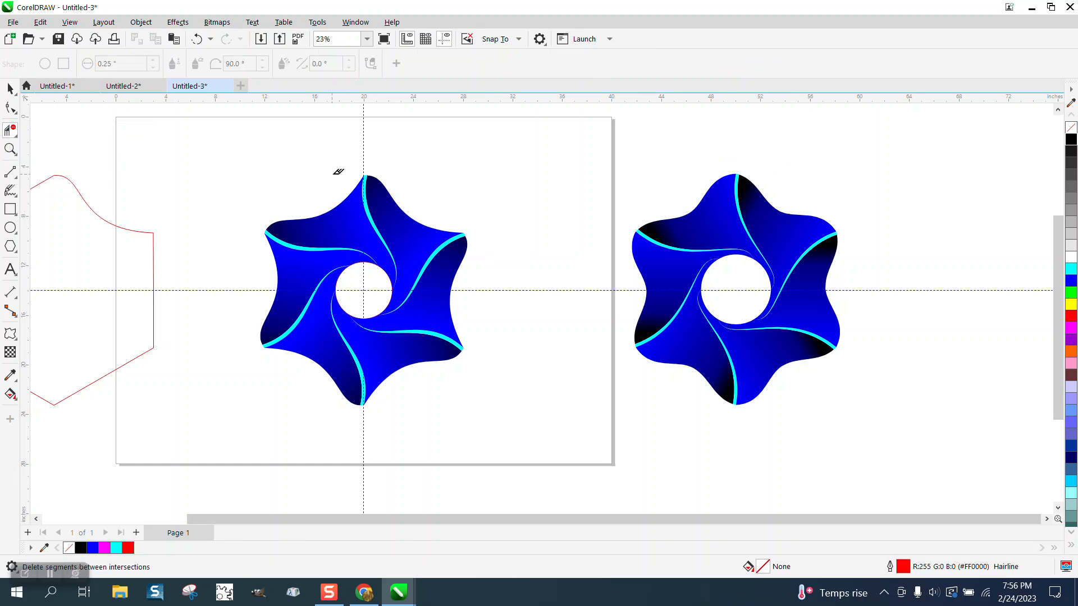
left_click(10, 149)
left_click_drag(319, 166, 435, 223)
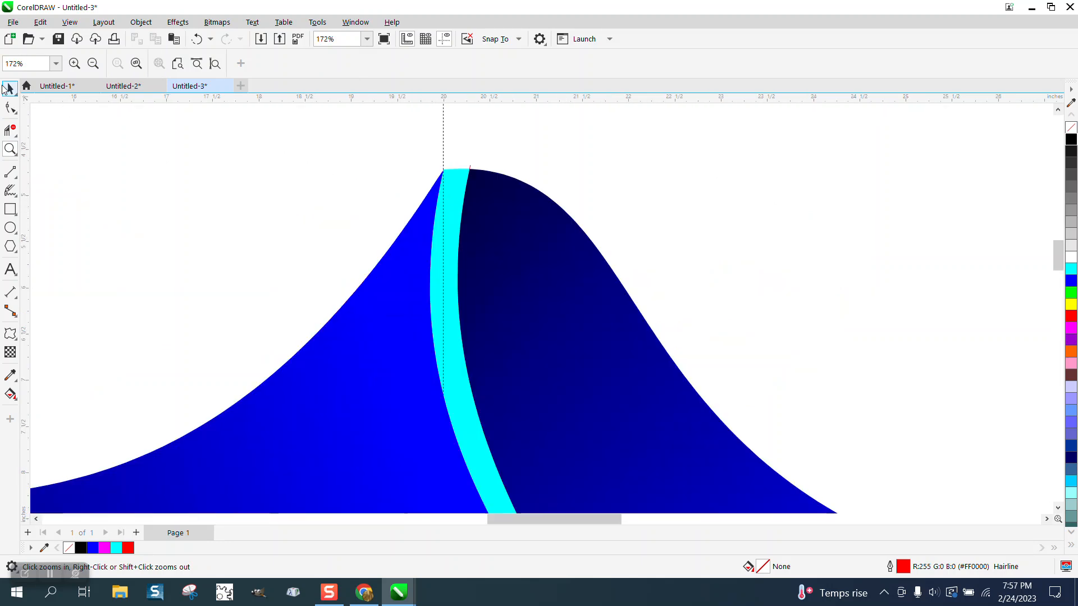
left_click(10, 89)
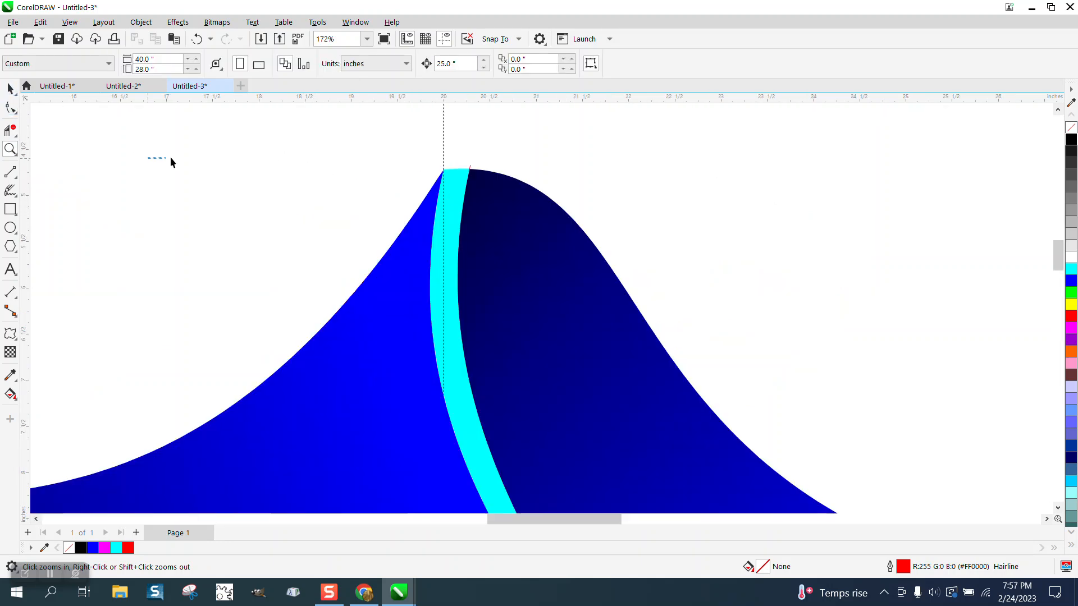
left_click(476, 171)
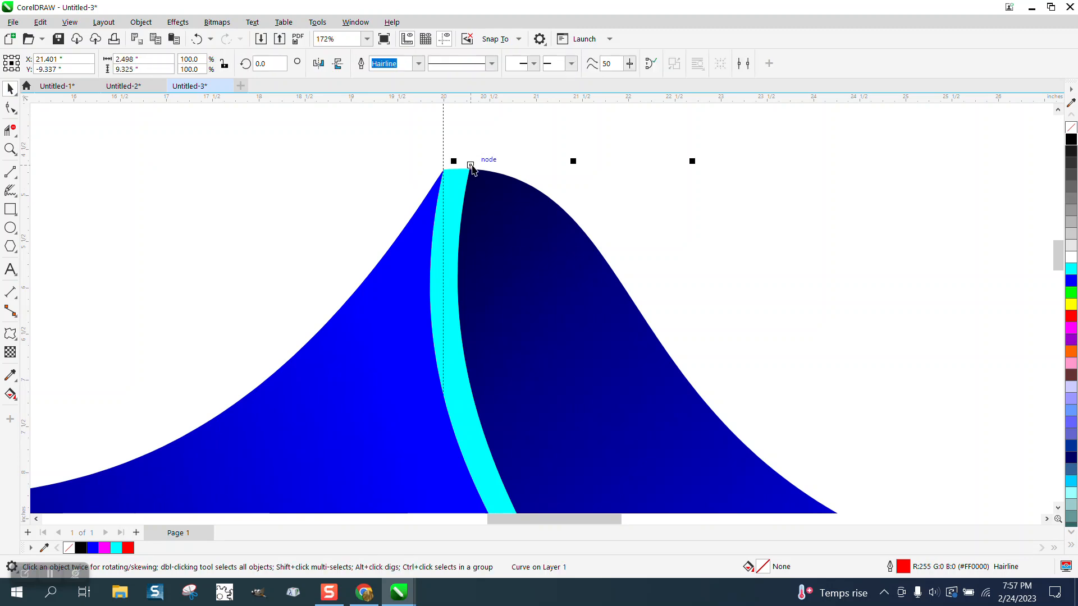
key("Delete")
- Hide the guidelines and show the new swirl and the original design side by side
scroll(476, 166, "down", 4)
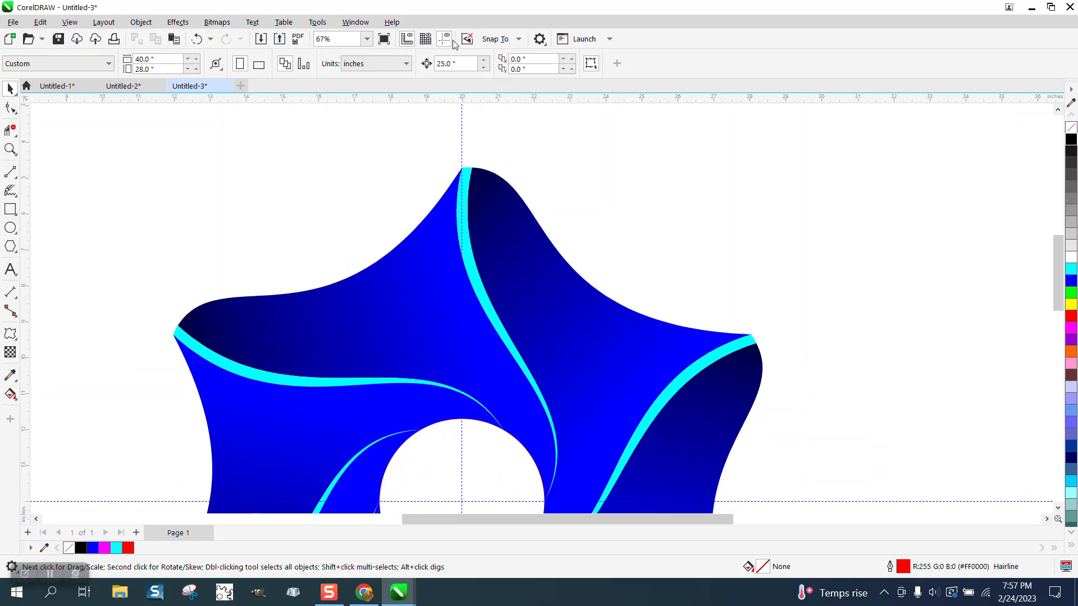
scroll(397, 153, "down", 2)
scroll(396, 143, "down", 1)
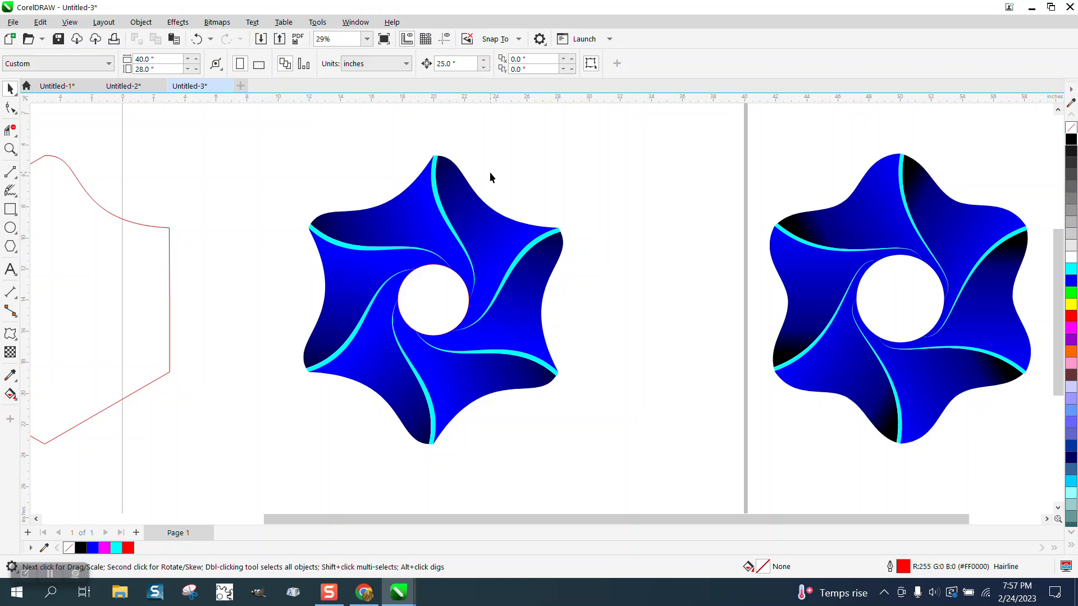
scroll(417, 244, "down", 1)
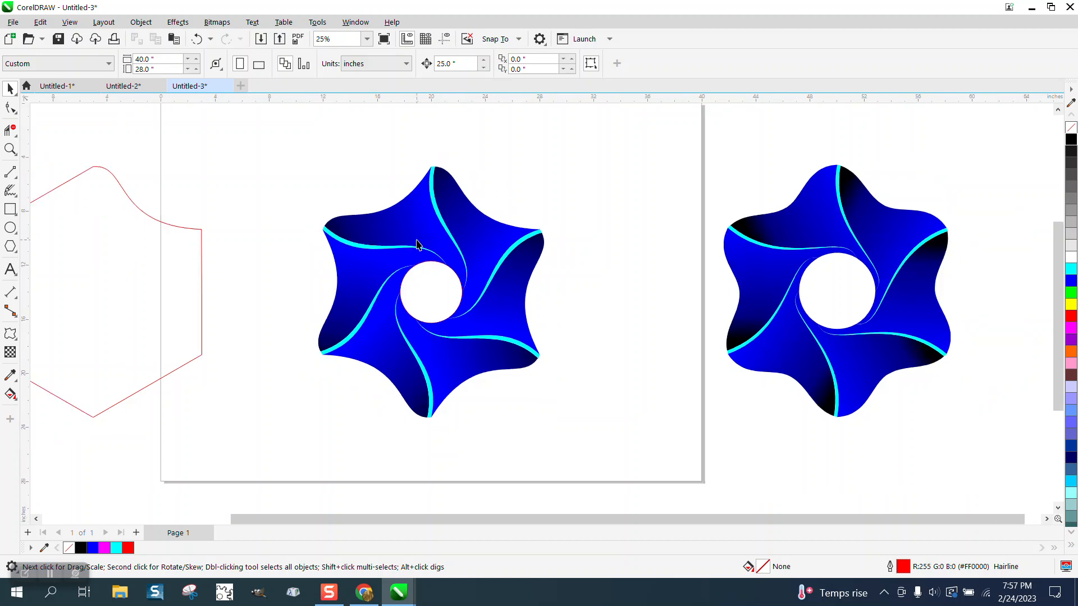
scroll(417, 244, "down", 1)
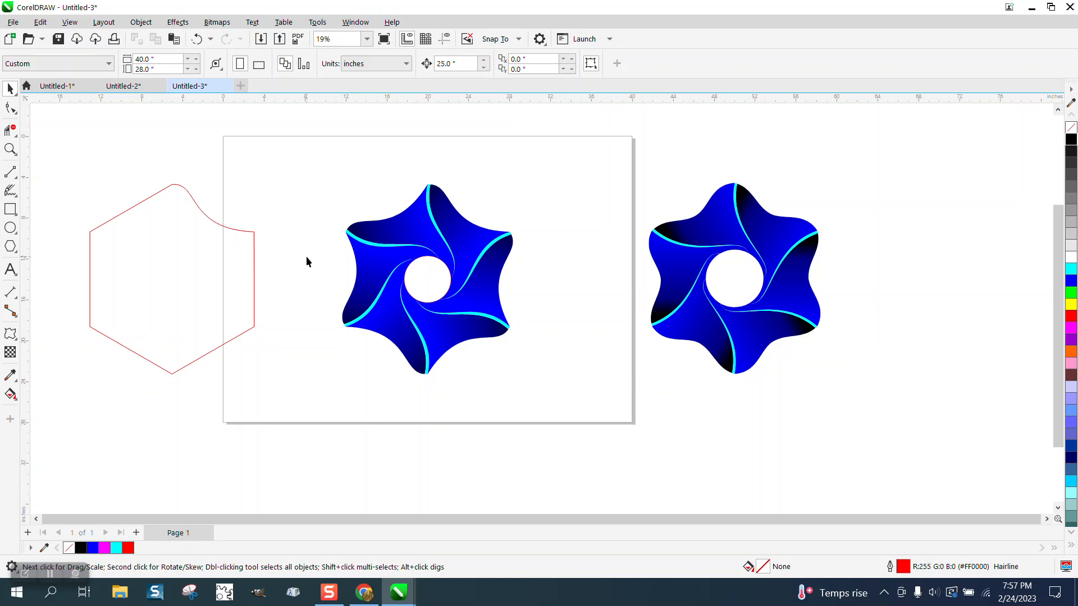
left_click(9, 148)
left_click(932, 415)
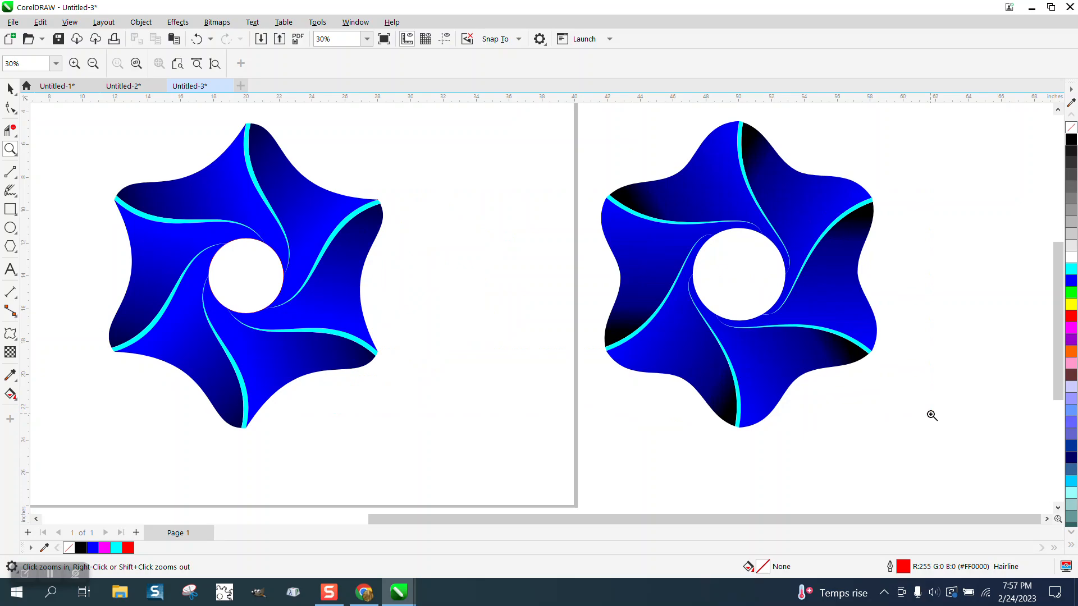